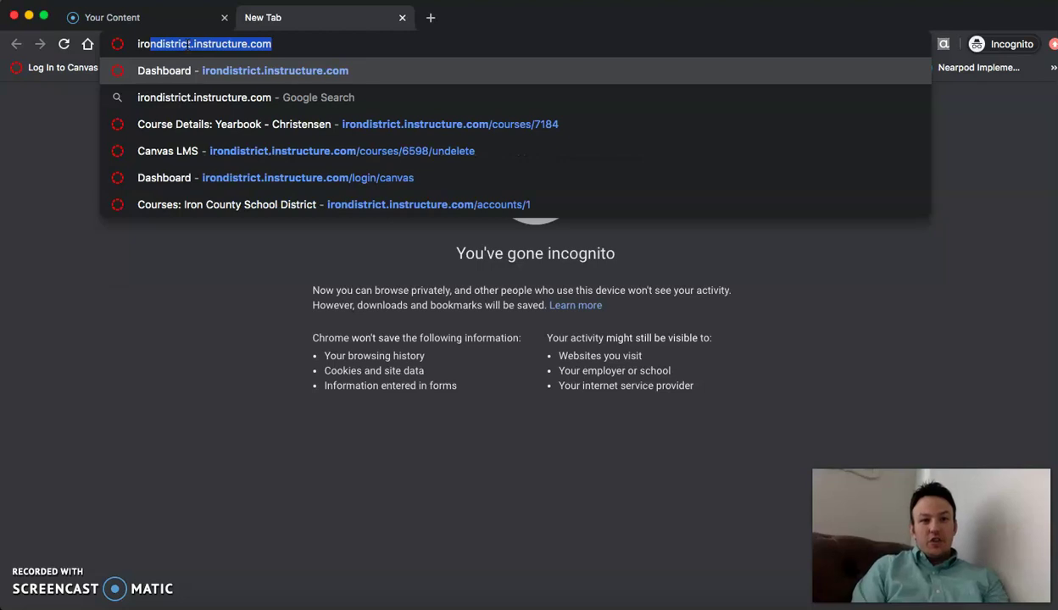
Open irondistrict.instructure.com and log in with the saved login e-mail and account password.
key(Return)
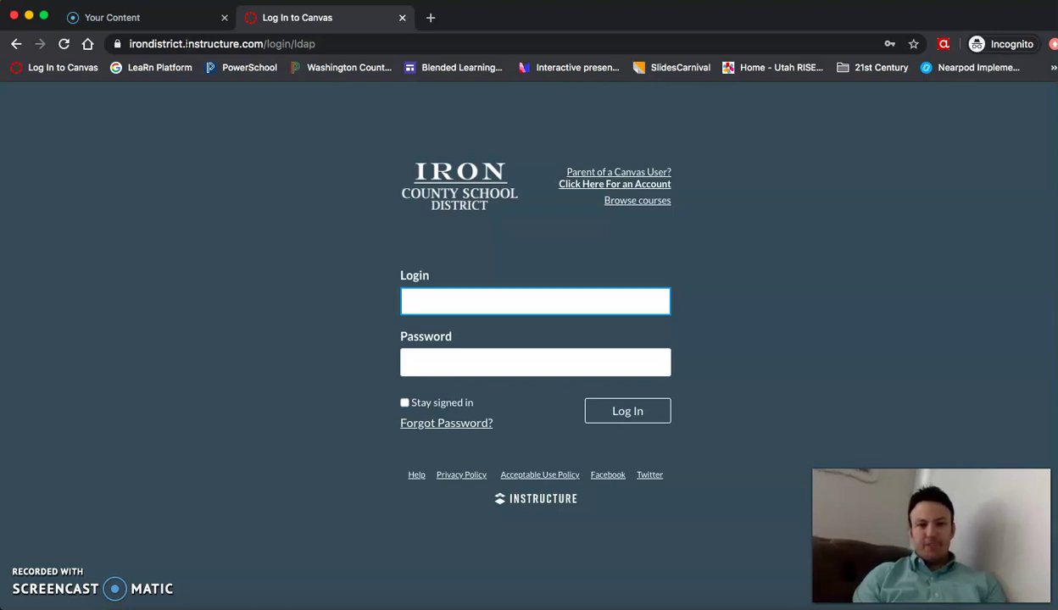
text(cory)
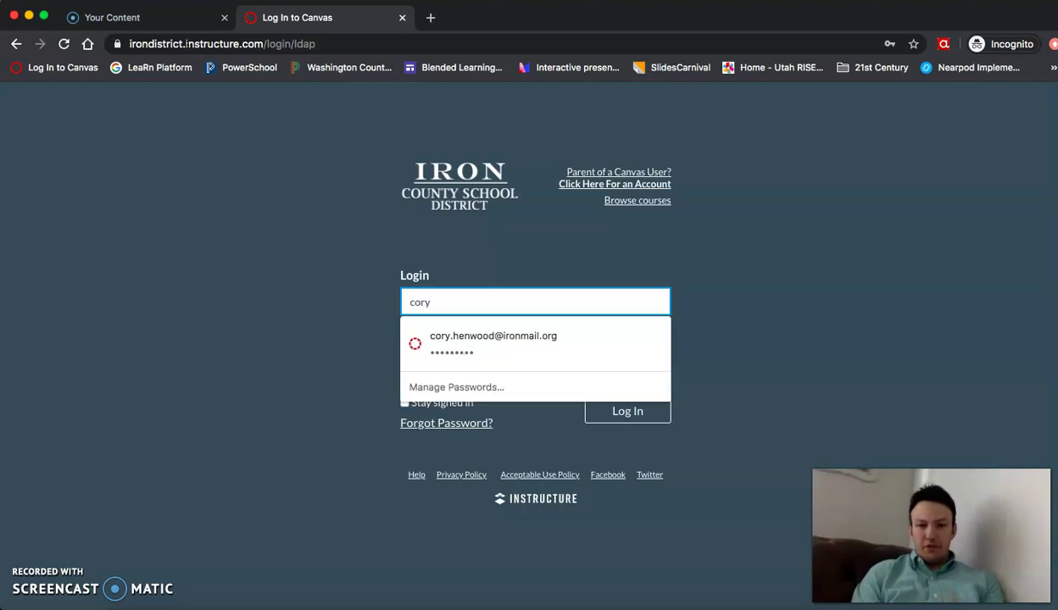
key(Down)
key(Return)
key(Return)
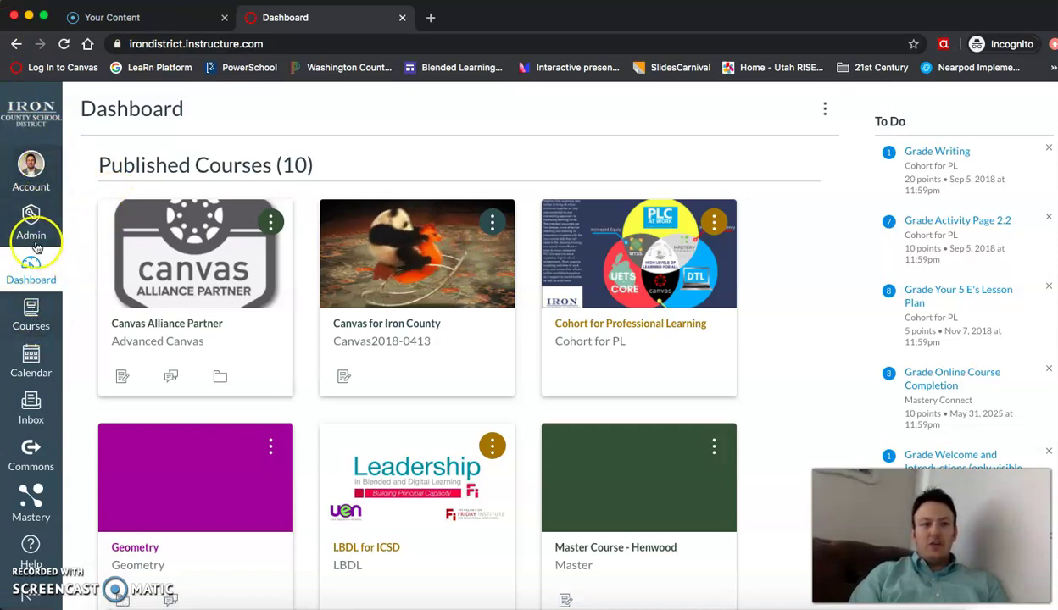
Open the full list of all courses.
click(34, 325)
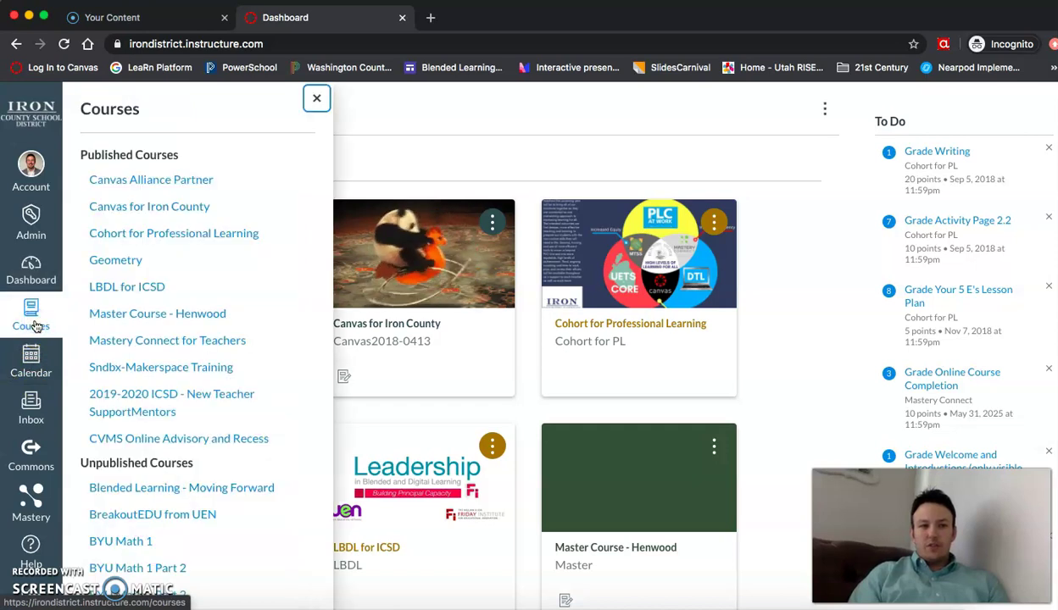
scroll(214, 372, down, 6)
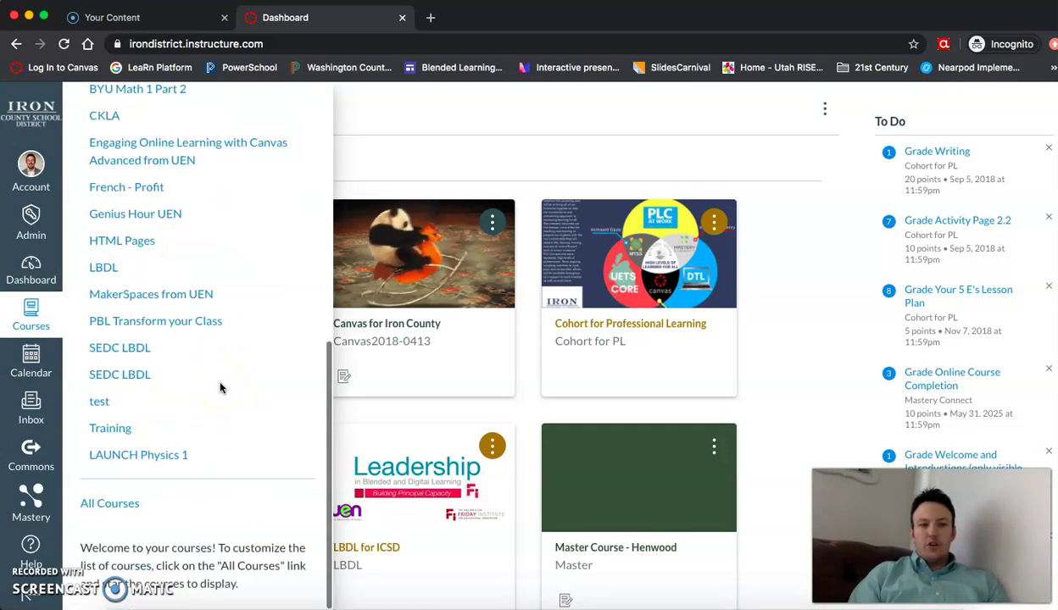
click(120, 509)
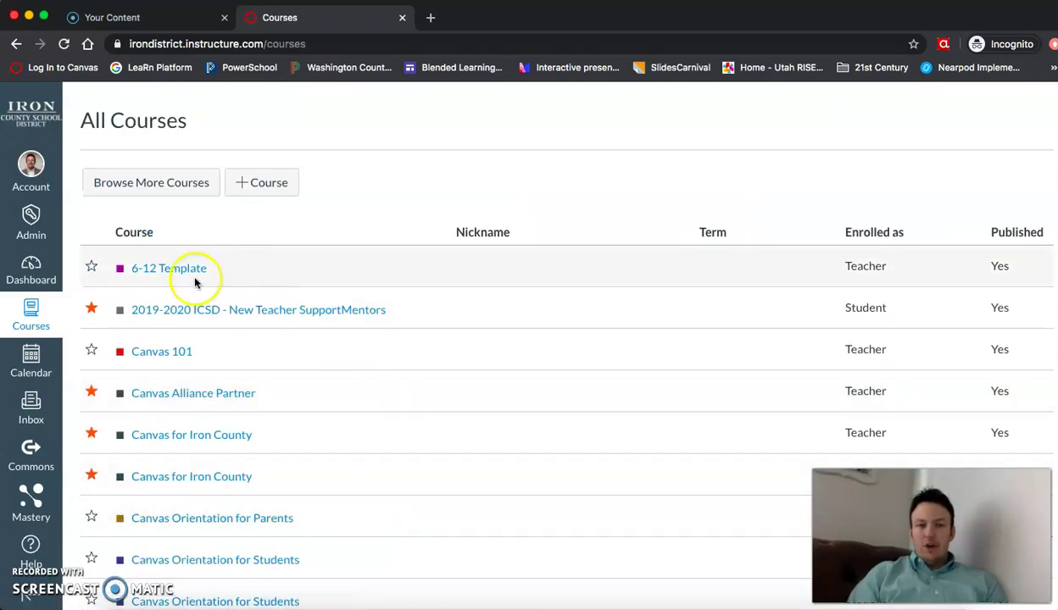
Create a new course named Sandbox with the Private (Copyrighted) content license.
click(278, 191)
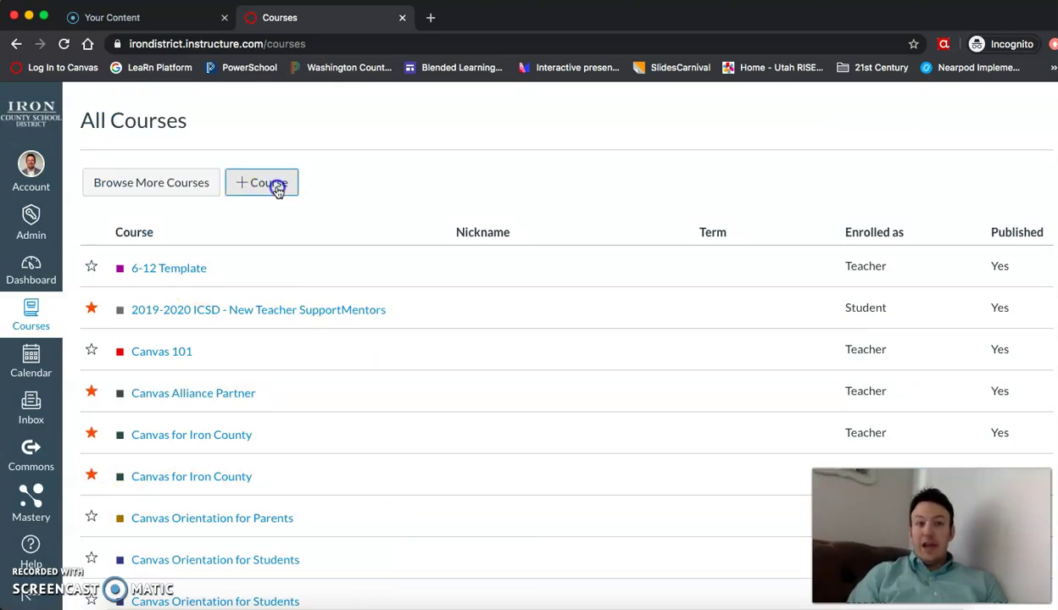
click(521, 280)
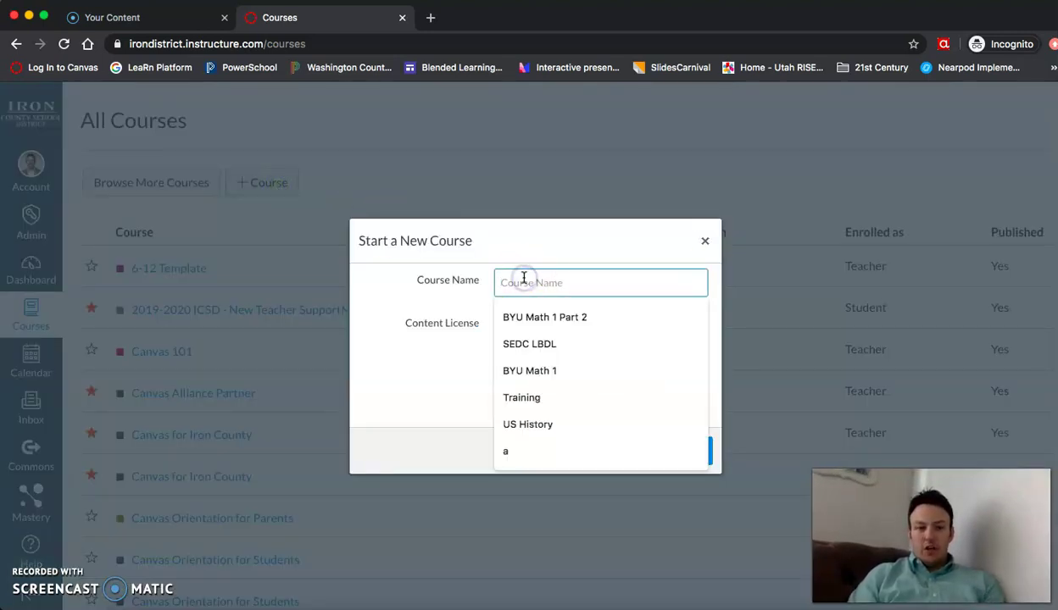
text(Sandbox)
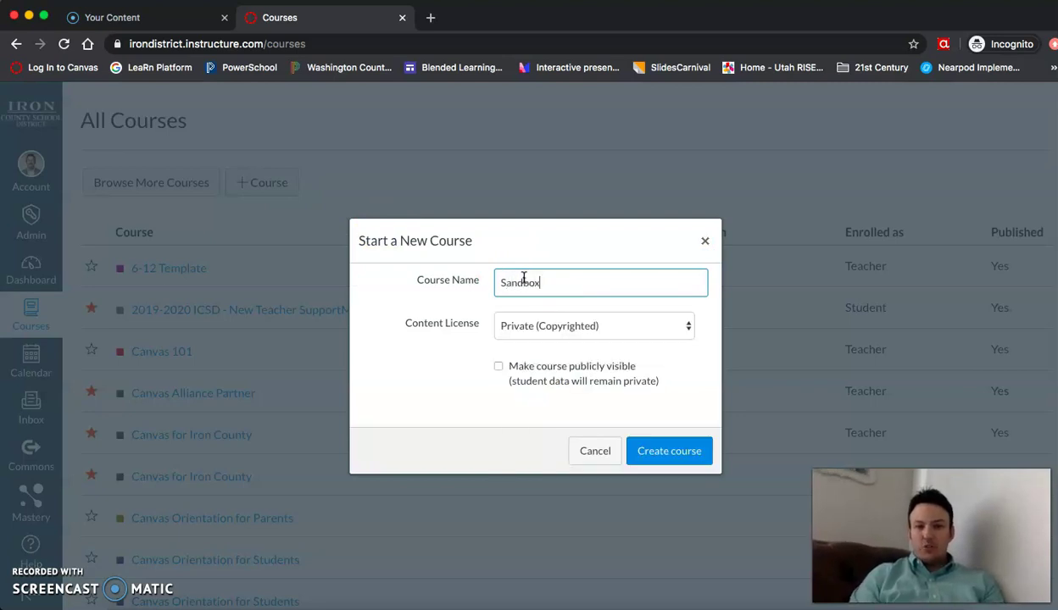
click(523, 279)
click(704, 458)
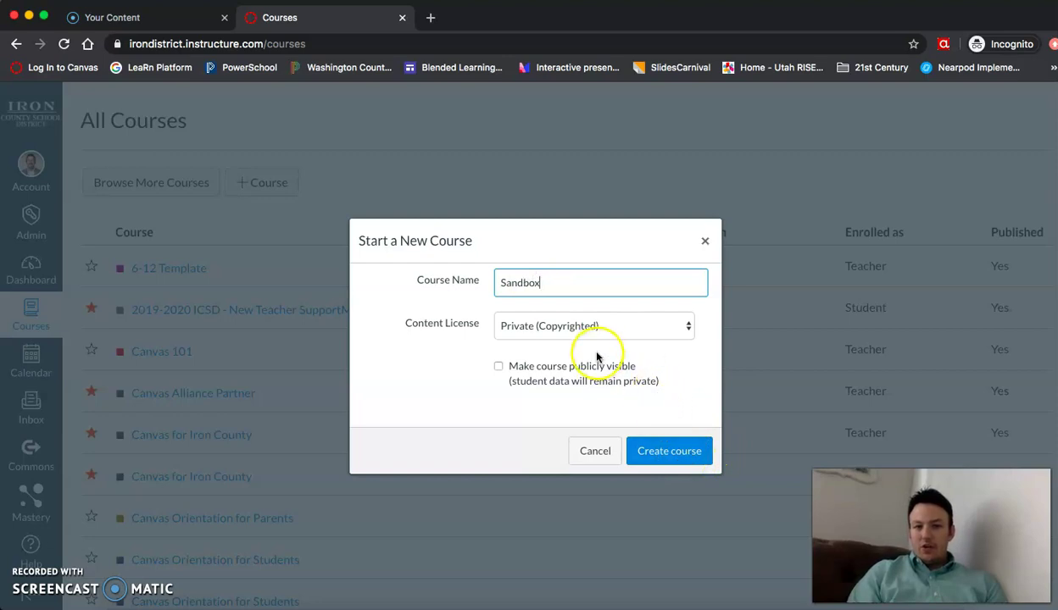
click(652, 451)
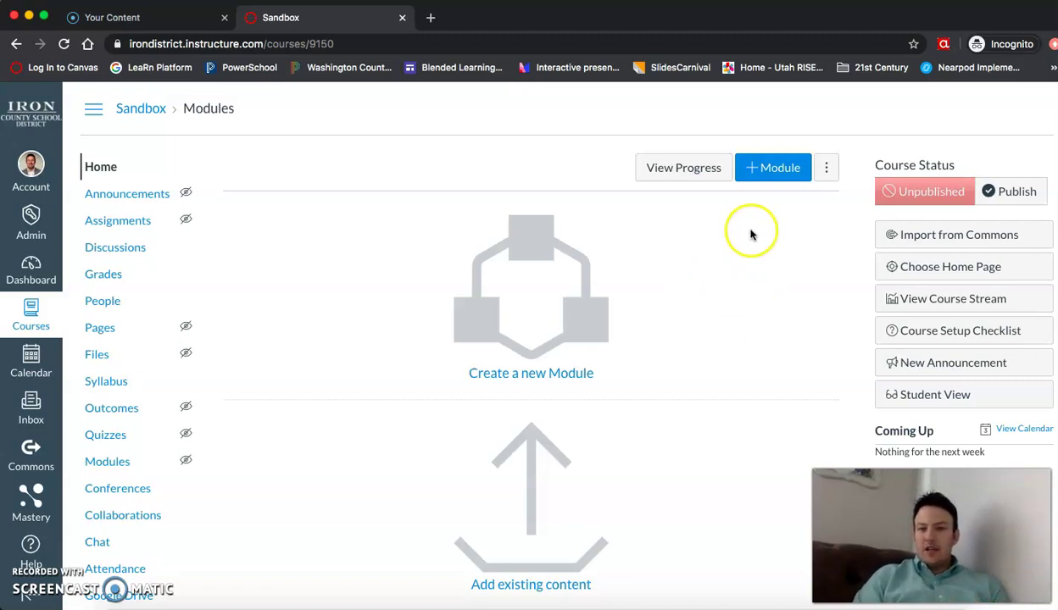
Add a module named Standard 1 to the Sandbox course.
click(778, 169)
click(537, 280)
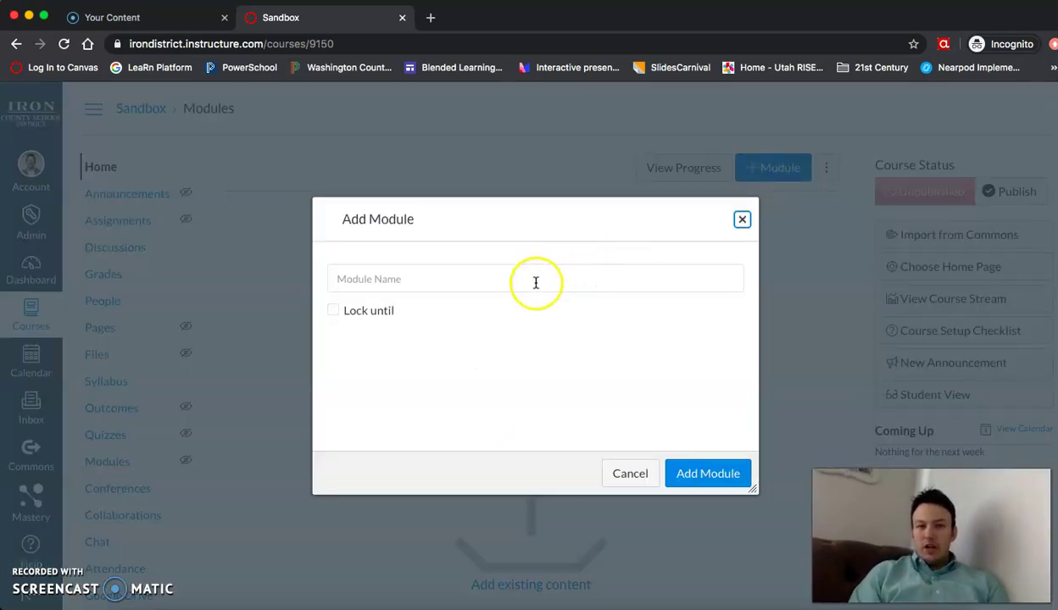
text(Standa)
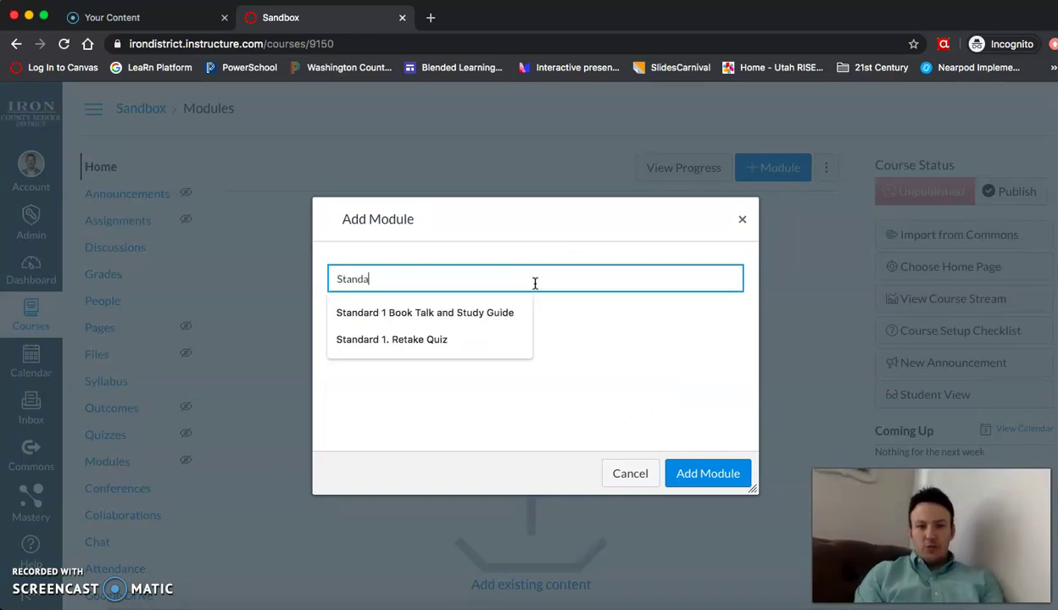
text(rd 1)
click(642, 326)
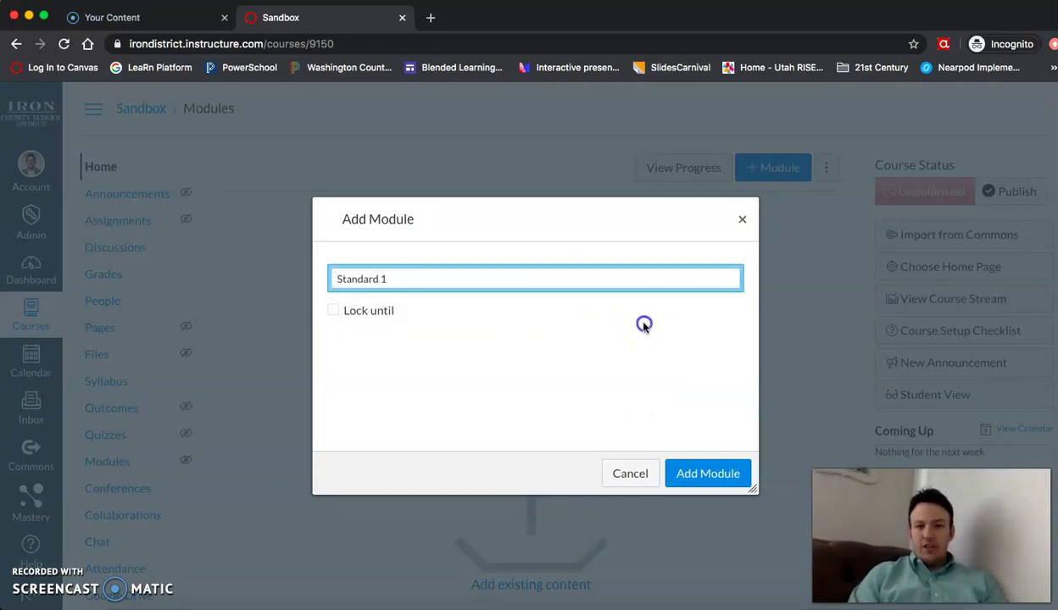
click(704, 475)
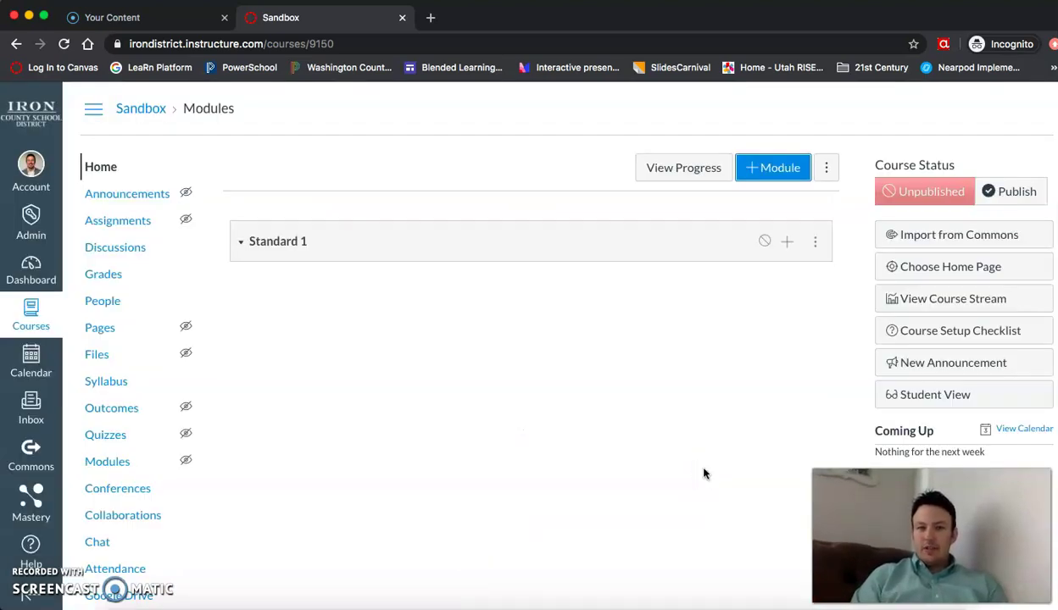
Add a text header named Substandard 1.1, indented 1 level, to the Standard 1 module.
click(787, 245)
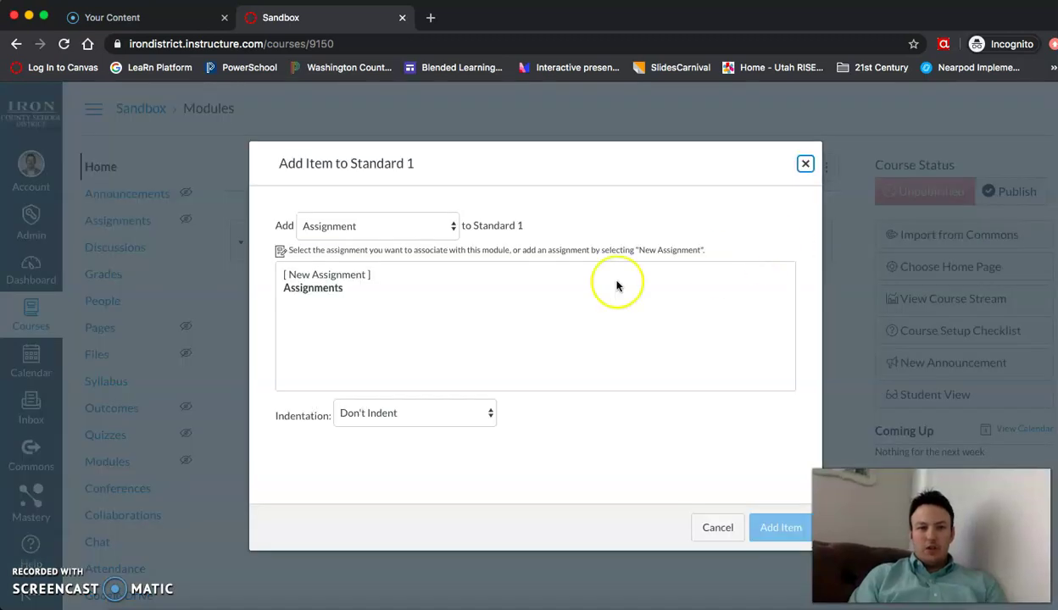
click(398, 224)
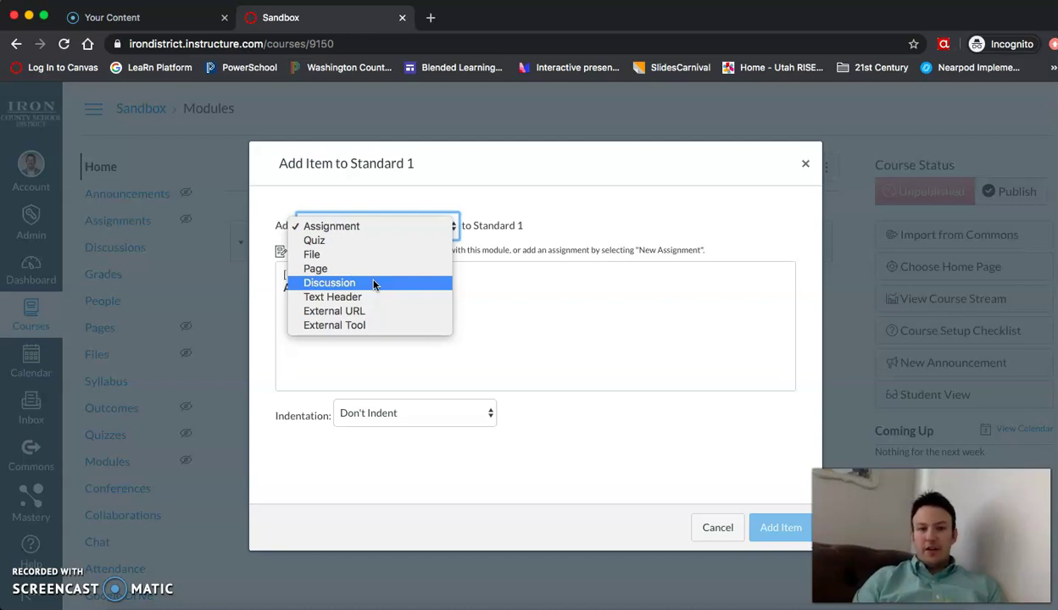
click(371, 301)
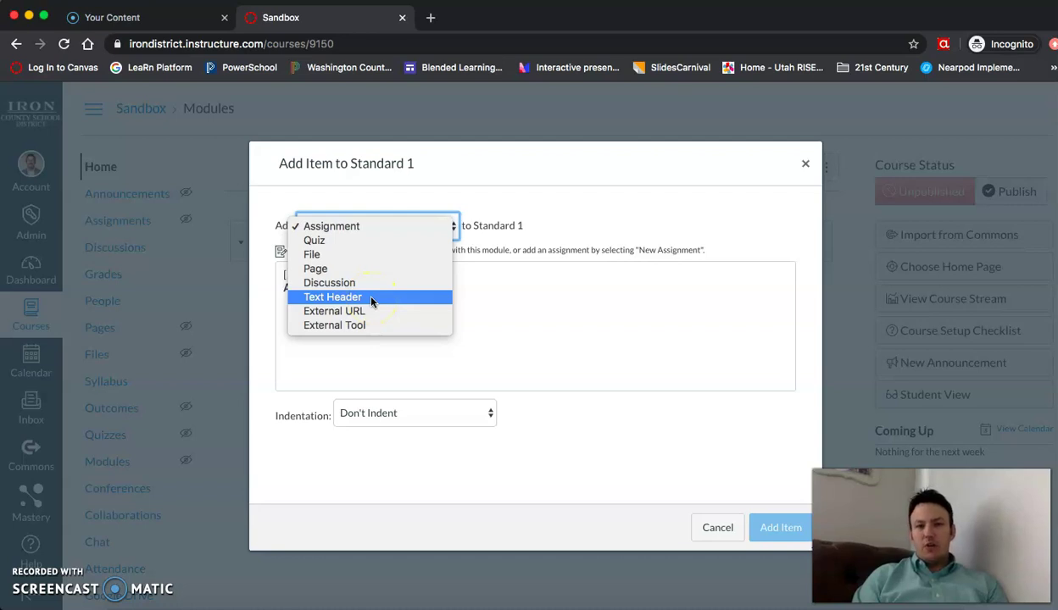
click(371, 301)
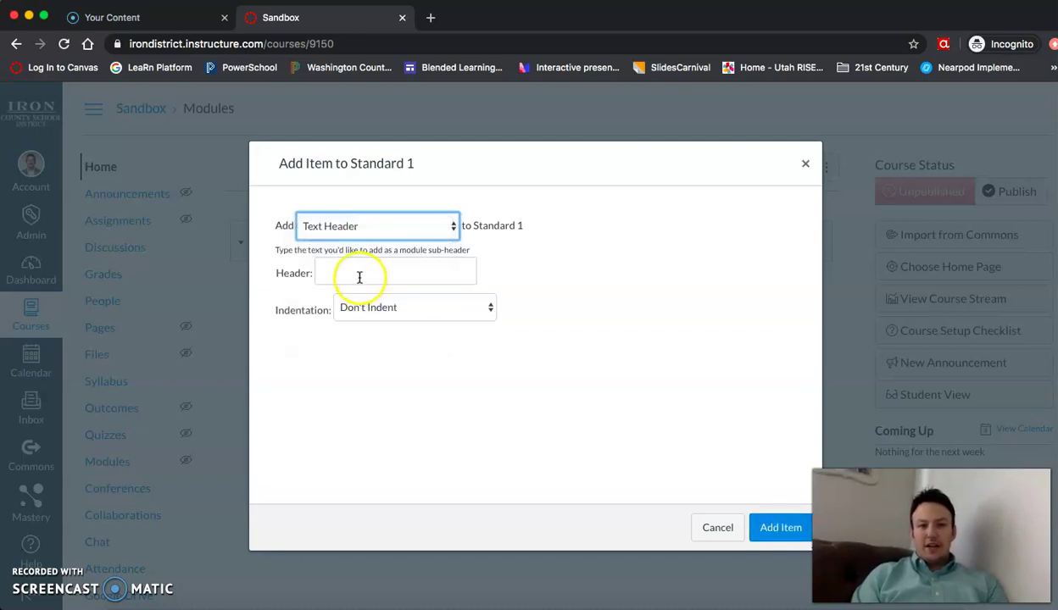
click(356, 271)
text(Su)
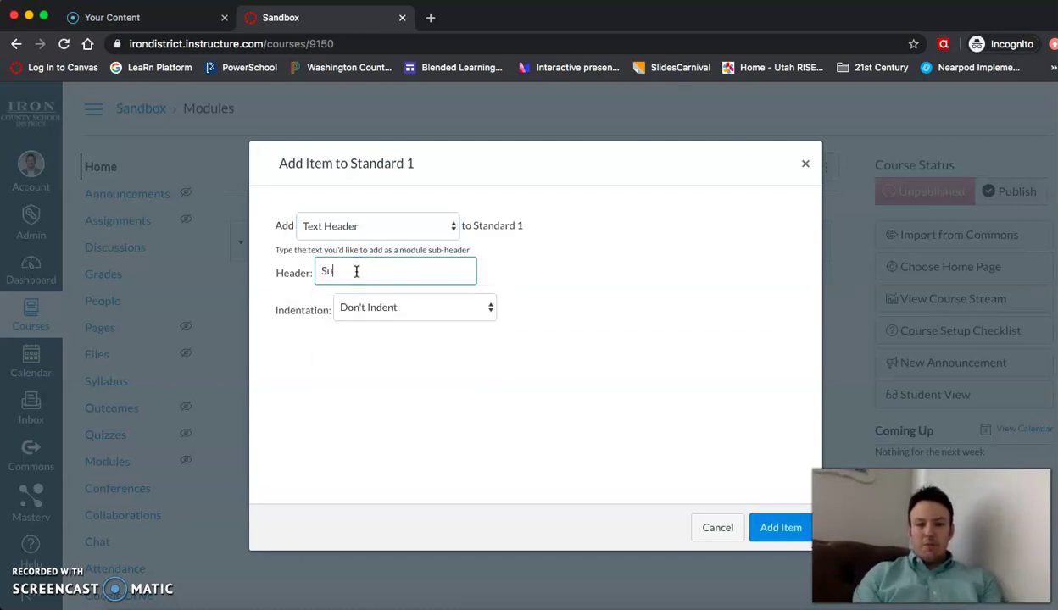
text(bstandard 1)
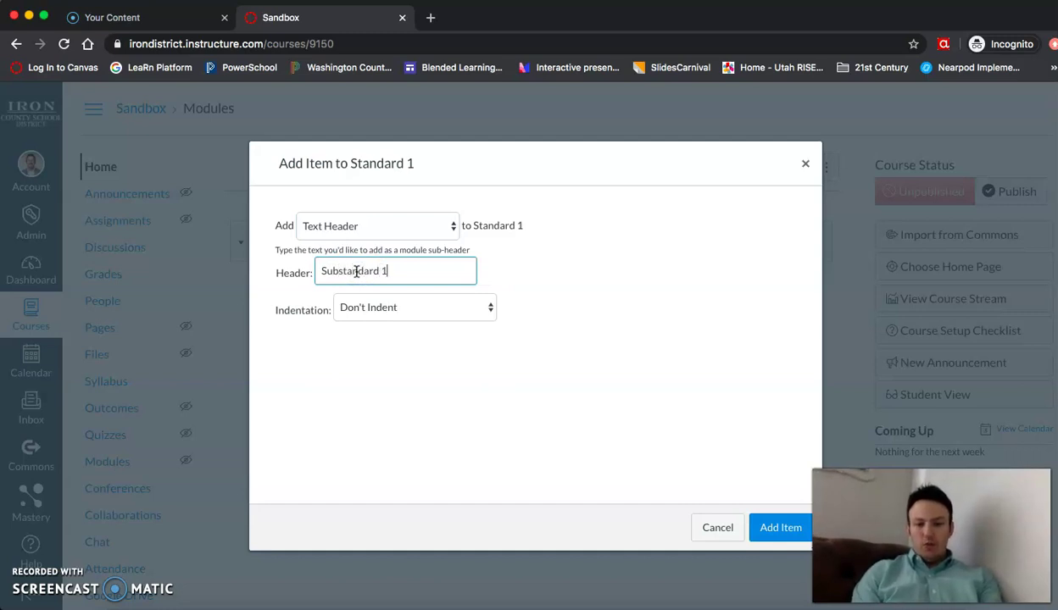
text(.1)
click(419, 310)
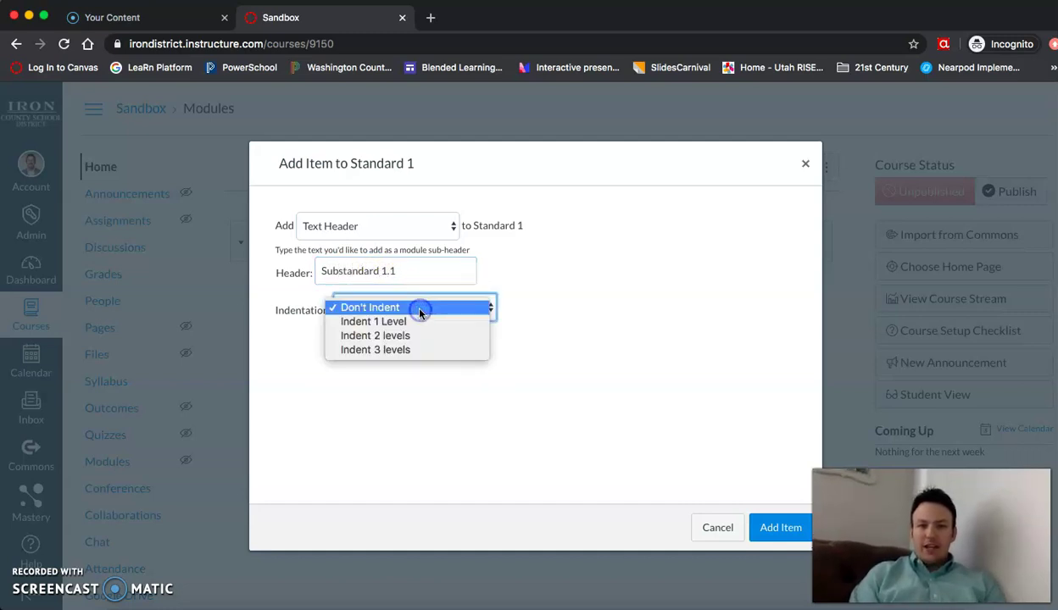
click(412, 321)
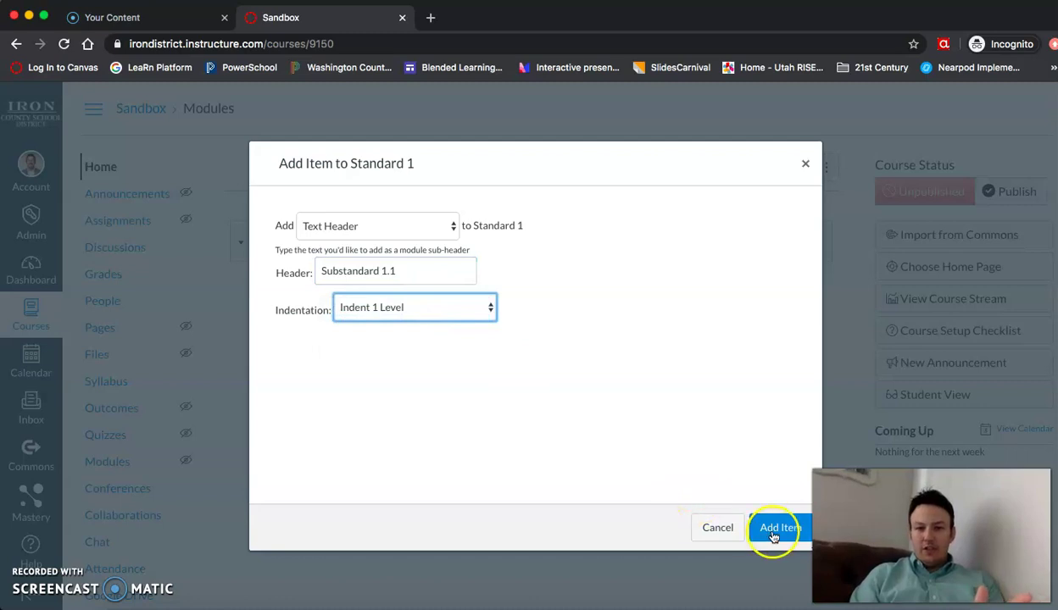
click(776, 529)
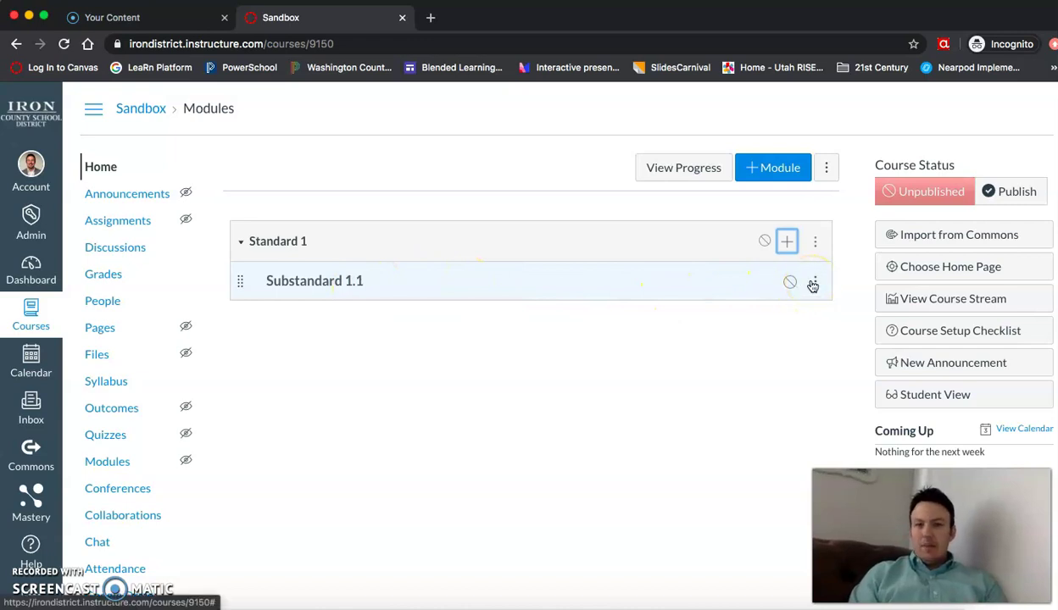
Add a new page named Intro to Substandard 1.1, indented 2 levels, to the Standard 1 module.
click(789, 243)
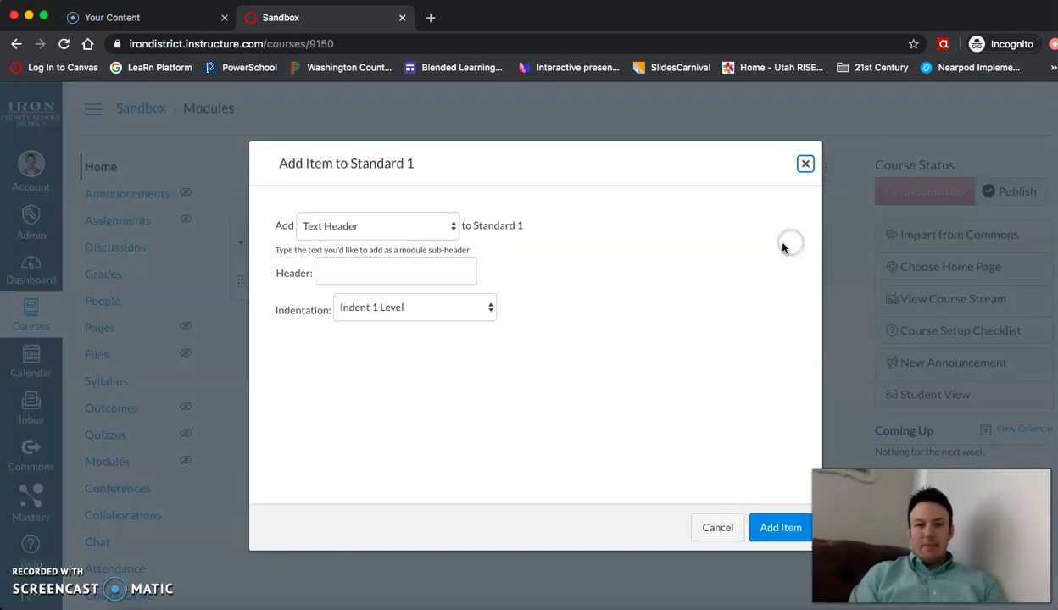
click(419, 228)
click(411, 198)
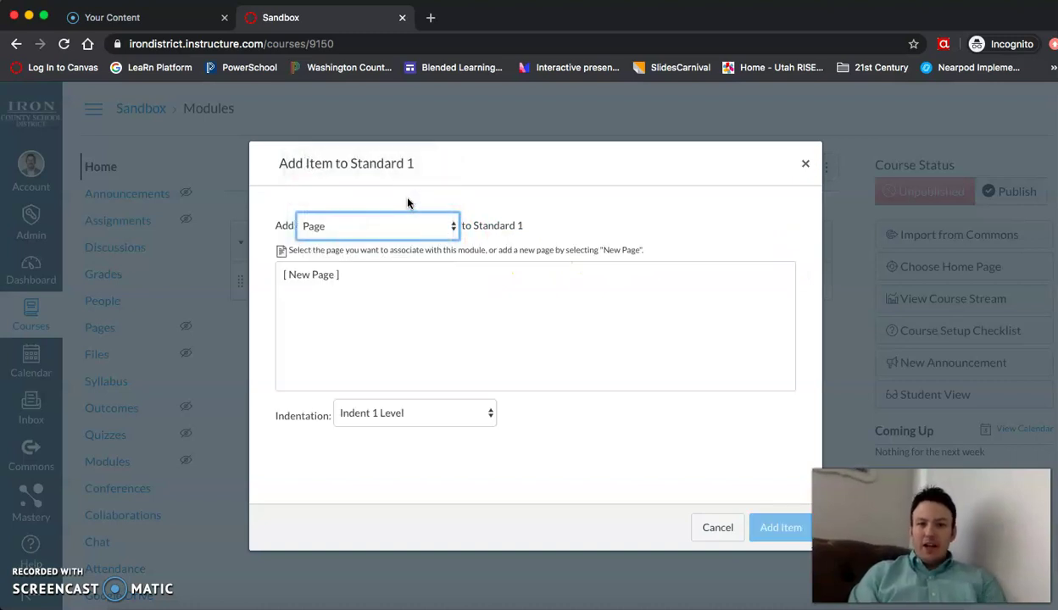
click(331, 276)
click(356, 415)
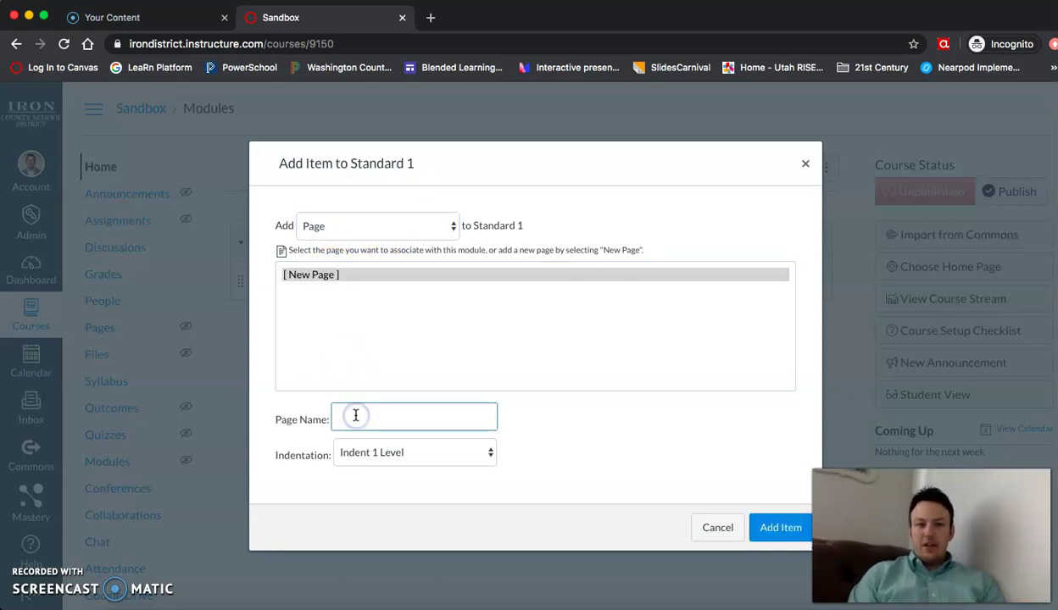
text(Intro to Sub)
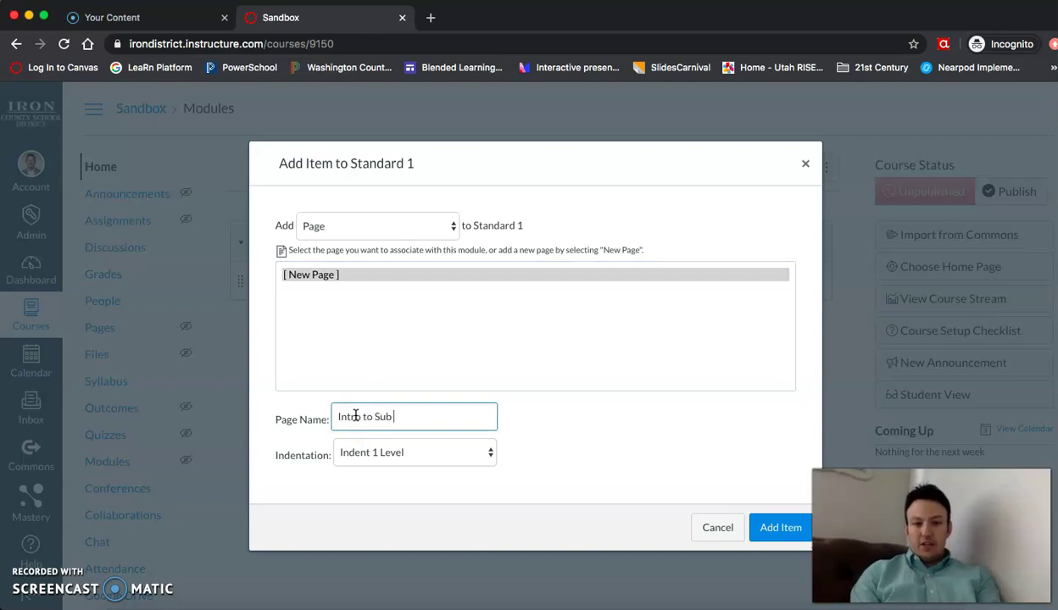
text(standard 1.1)
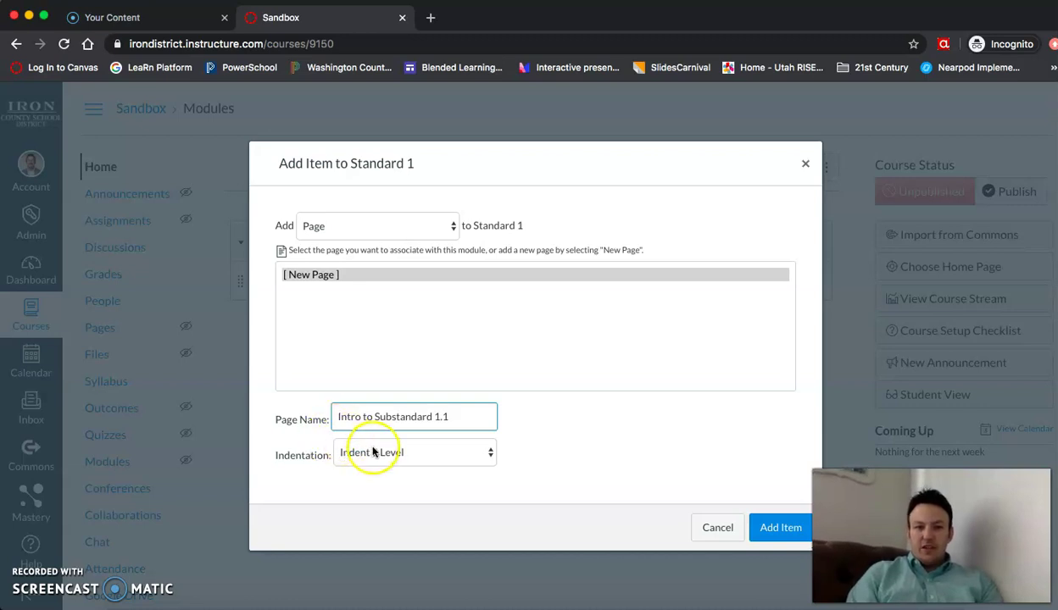
click(378, 451)
click(385, 466)
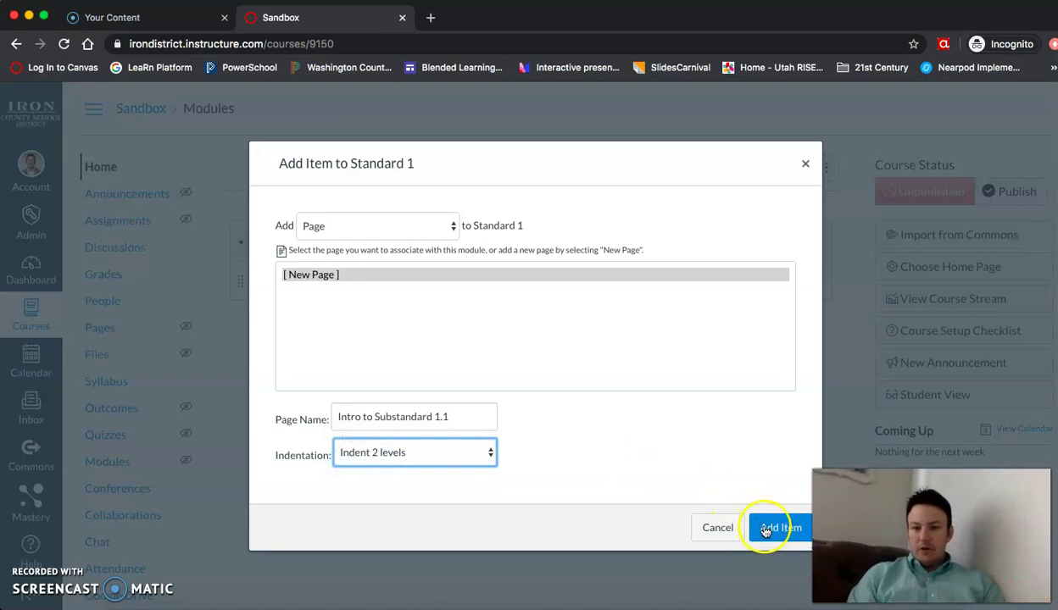
click(765, 528)
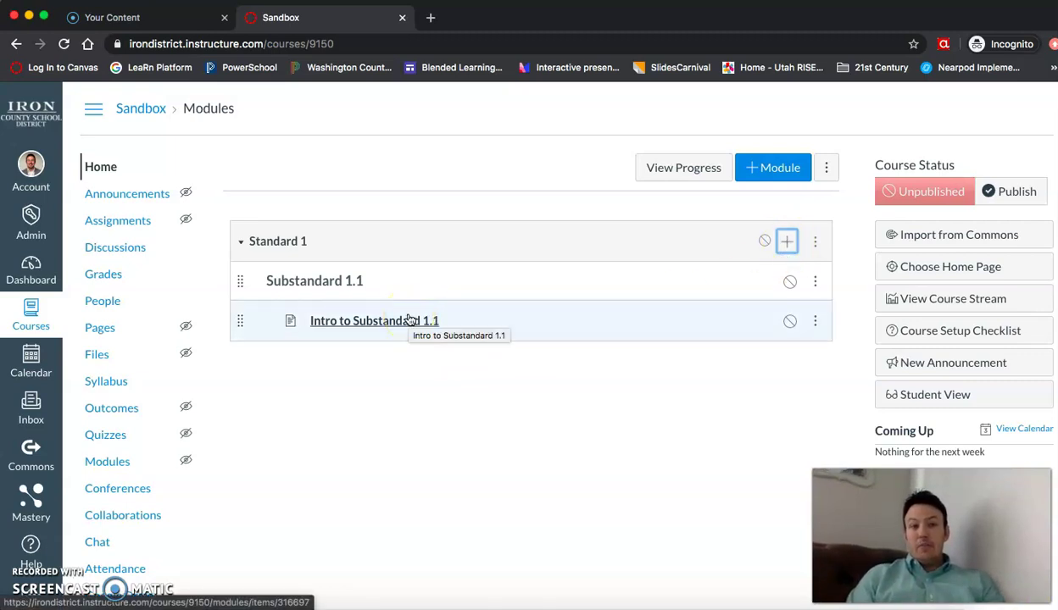
Add a second module named Standard 2 to the course.
click(763, 169)
click(472, 288)
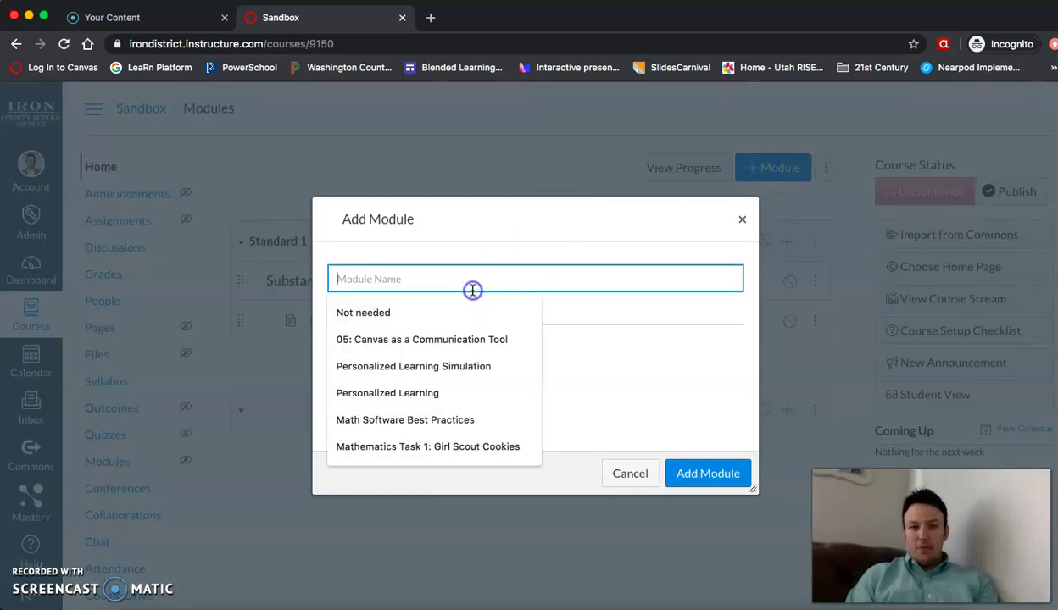
text(Standard 2)
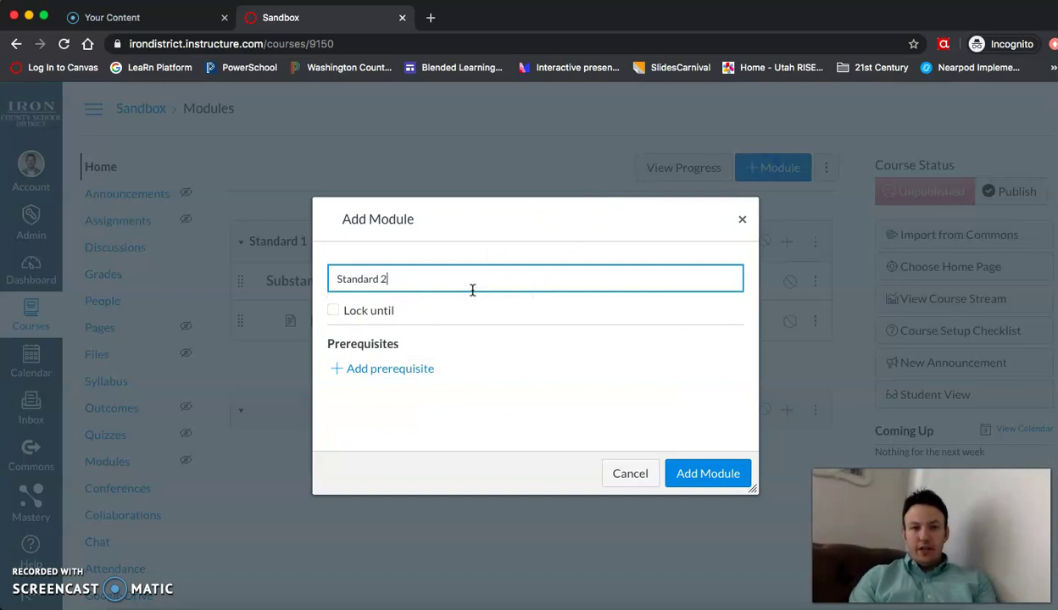
click(683, 473)
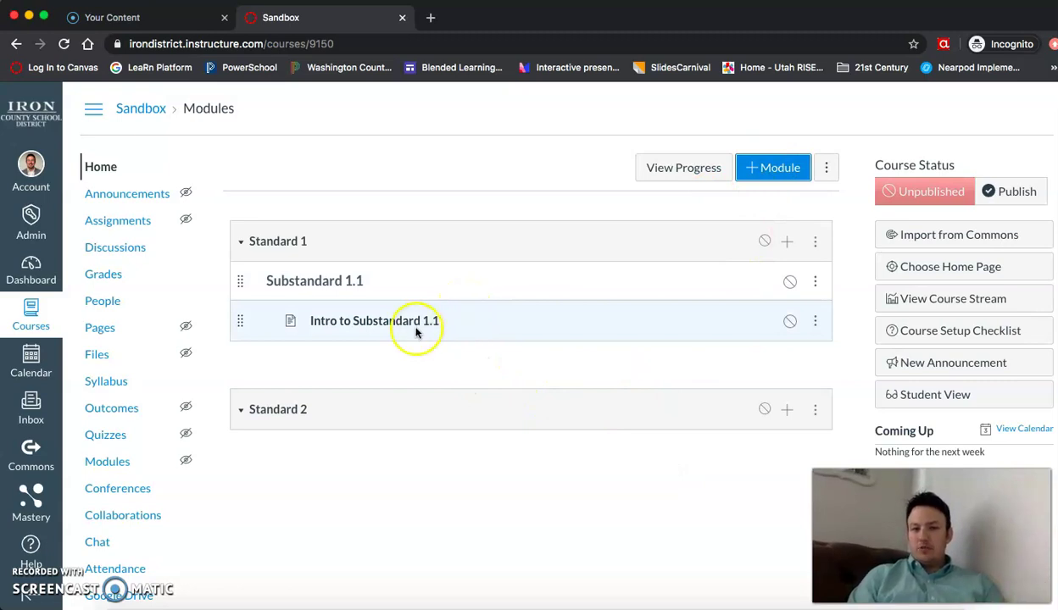
Open the Intro to Substandard 1.1 page for editing and place the cursor in its empty body.
click(363, 327)
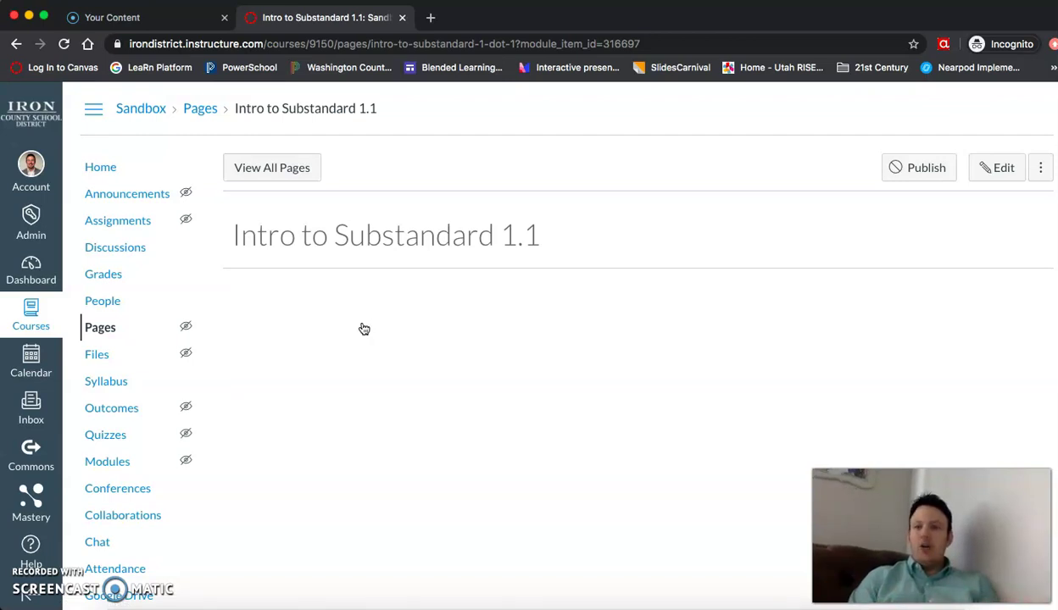
click(993, 168)
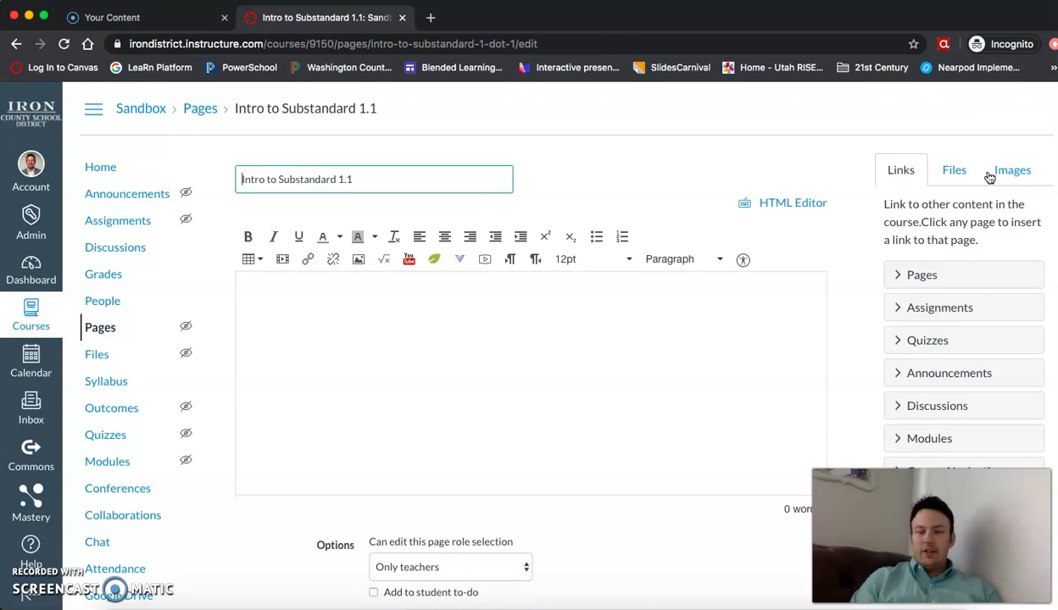
click(468, 310)
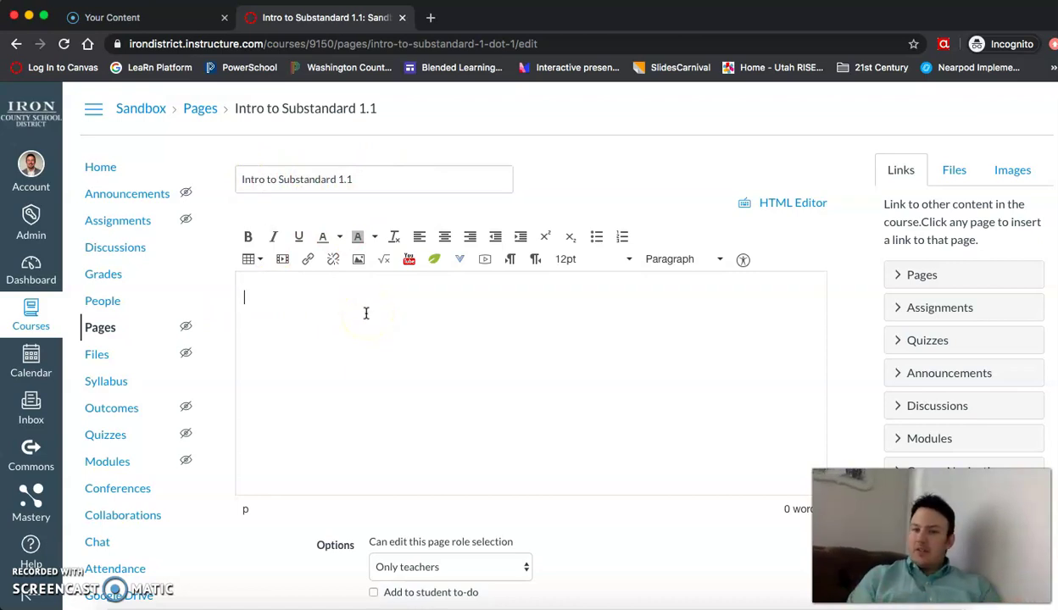
click(404, 283)
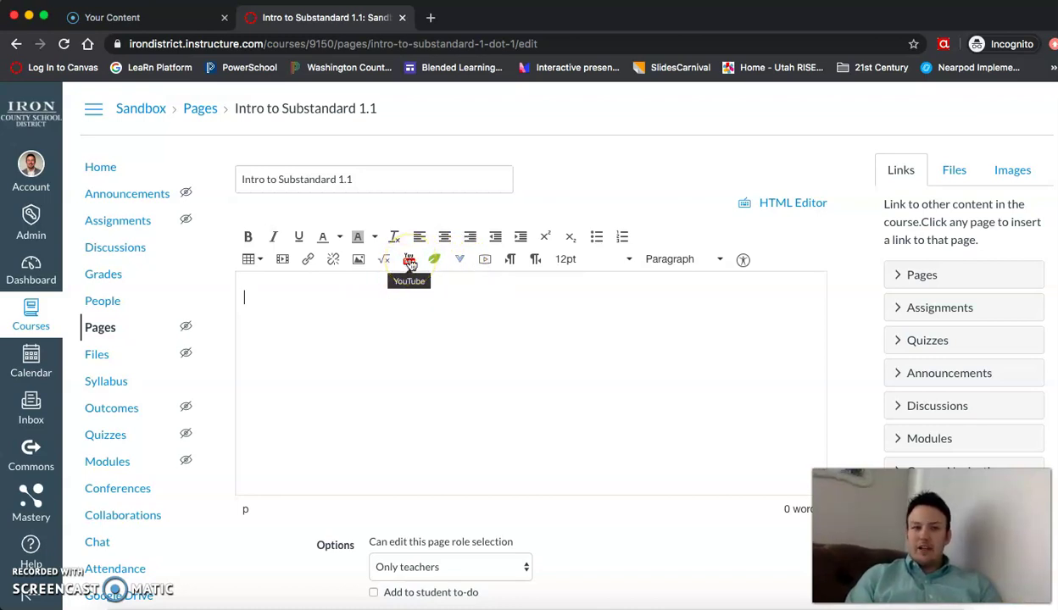
click(409, 262)
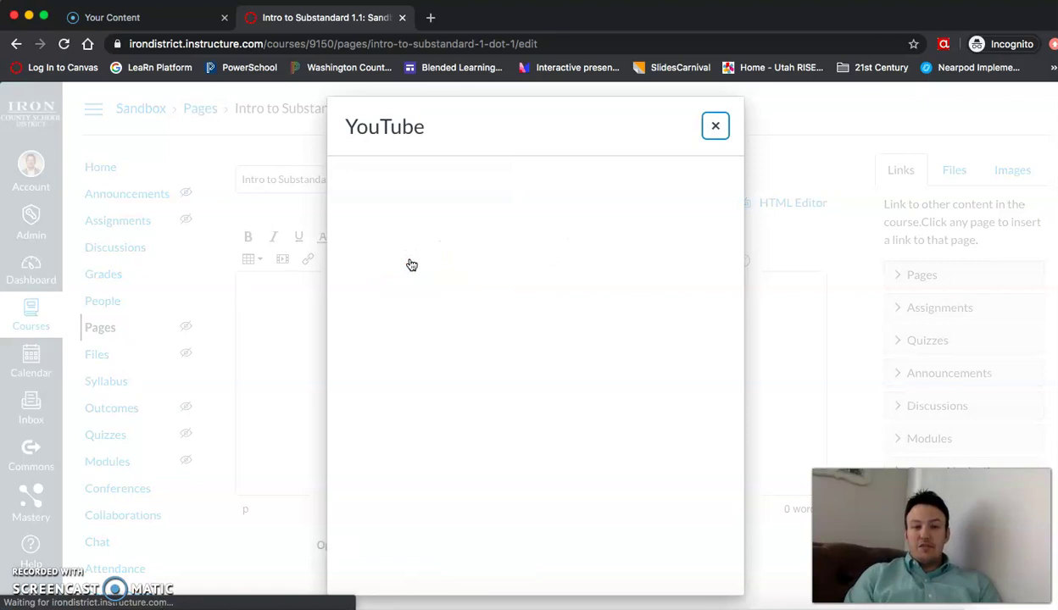
click(715, 126)
click(677, 143)
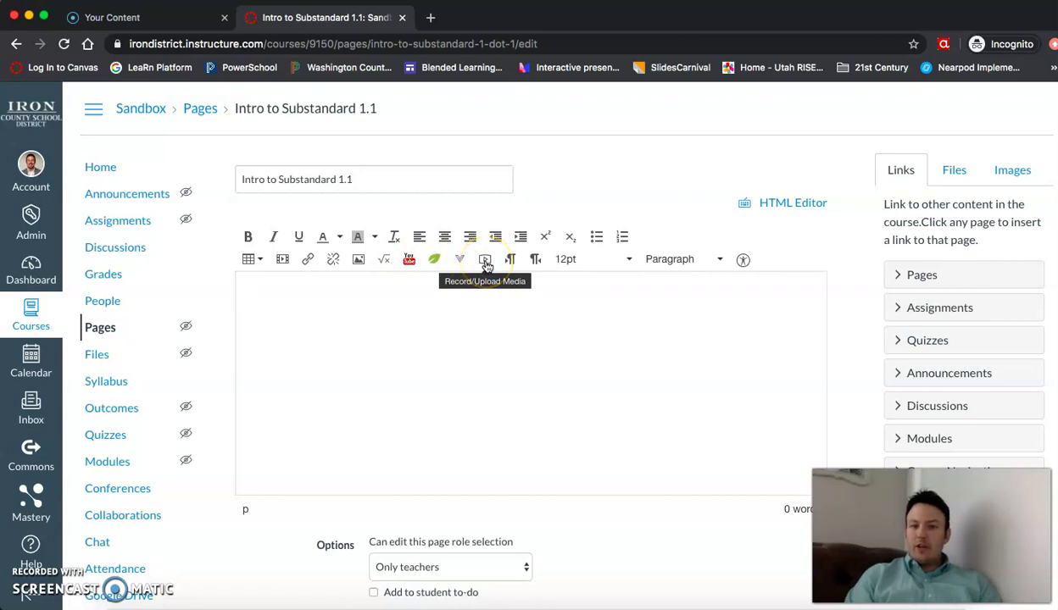
Search YouTube for "french cuisine" and embed the video "French Cuisine | France | Cultural Flavors | EP 05" in the page.
click(408, 261)
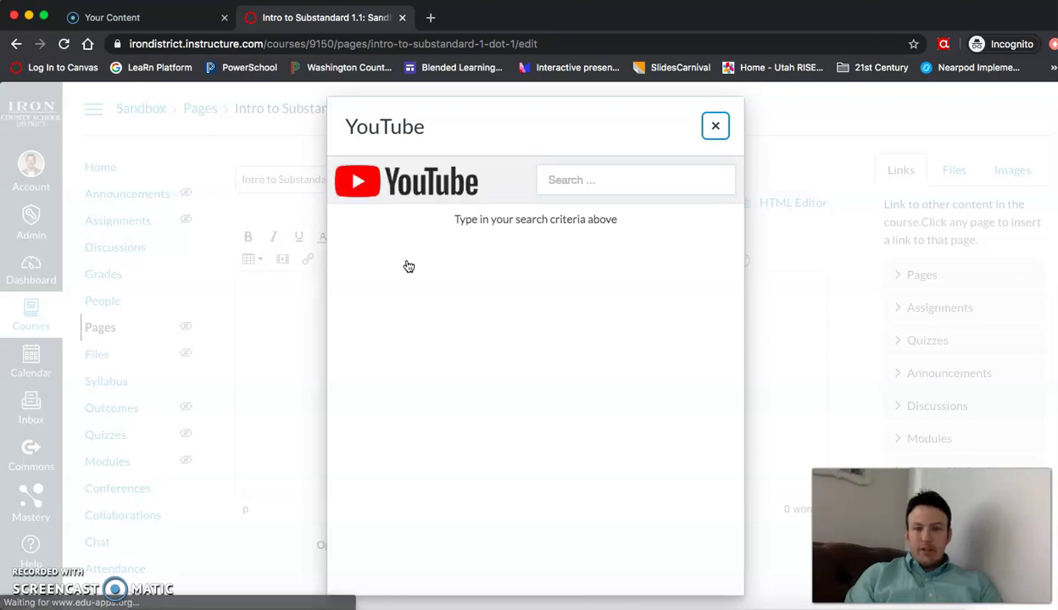
click(584, 177)
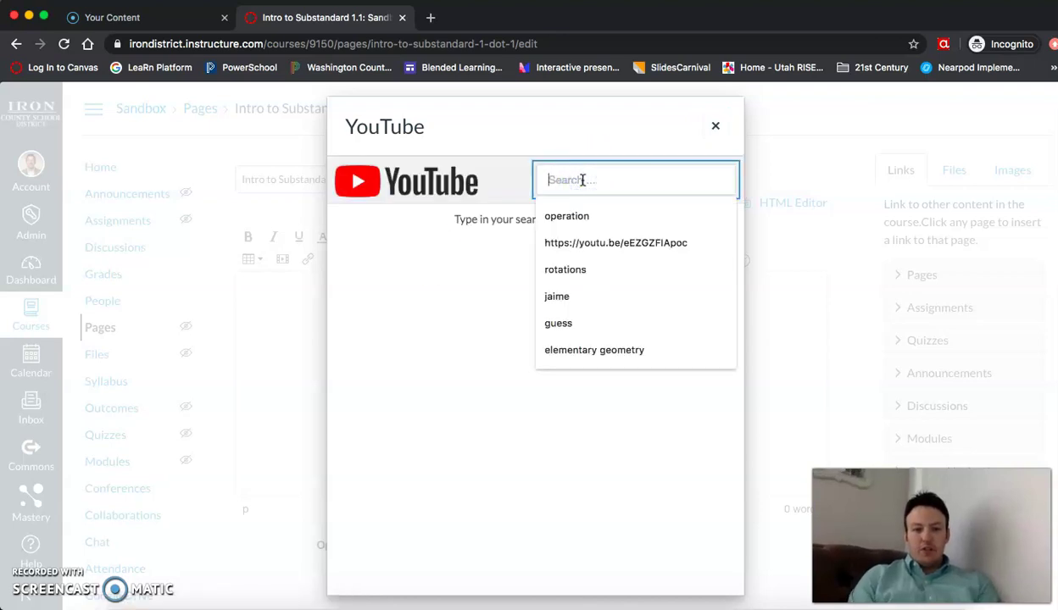
text(french cuisine)
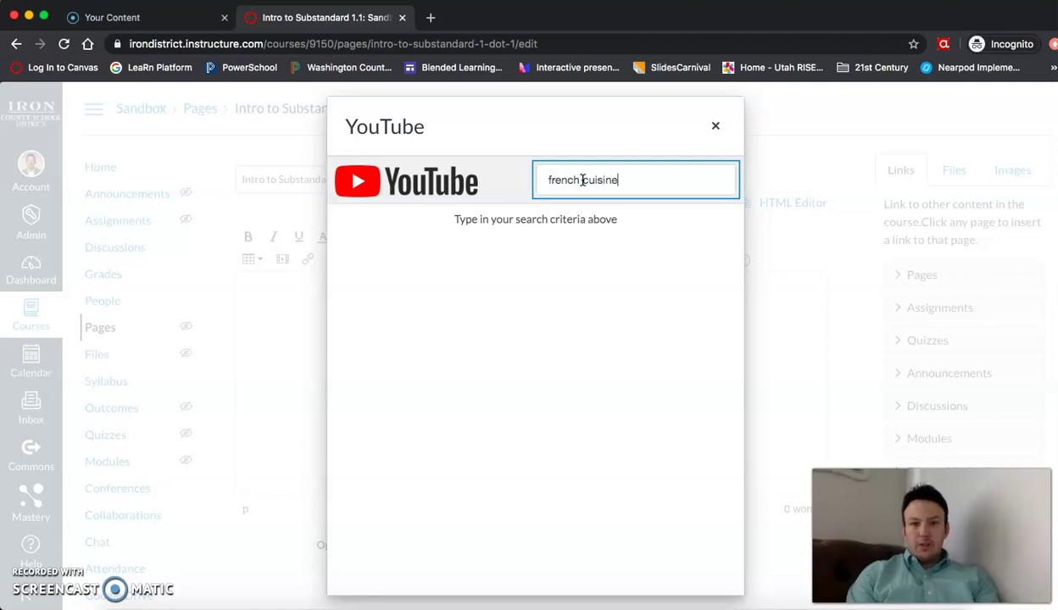
key(Return)
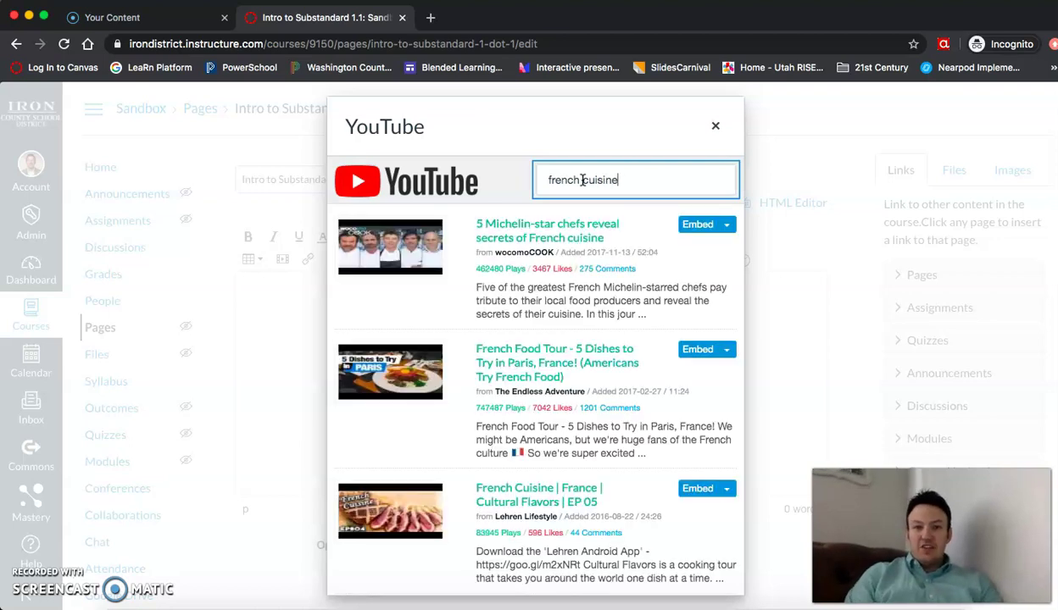
scroll(597, 437, down, 2)
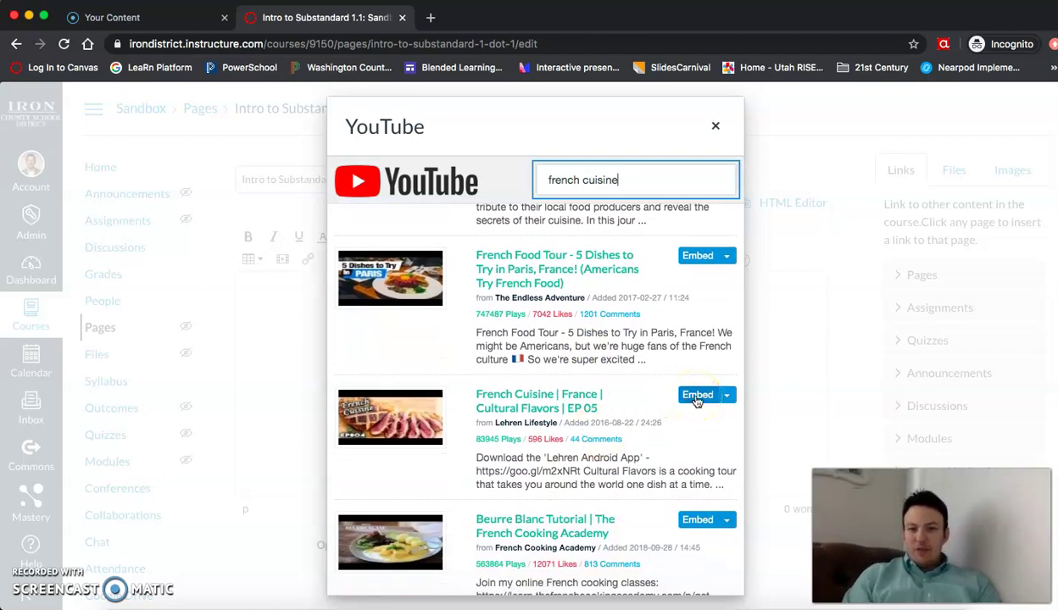
click(697, 396)
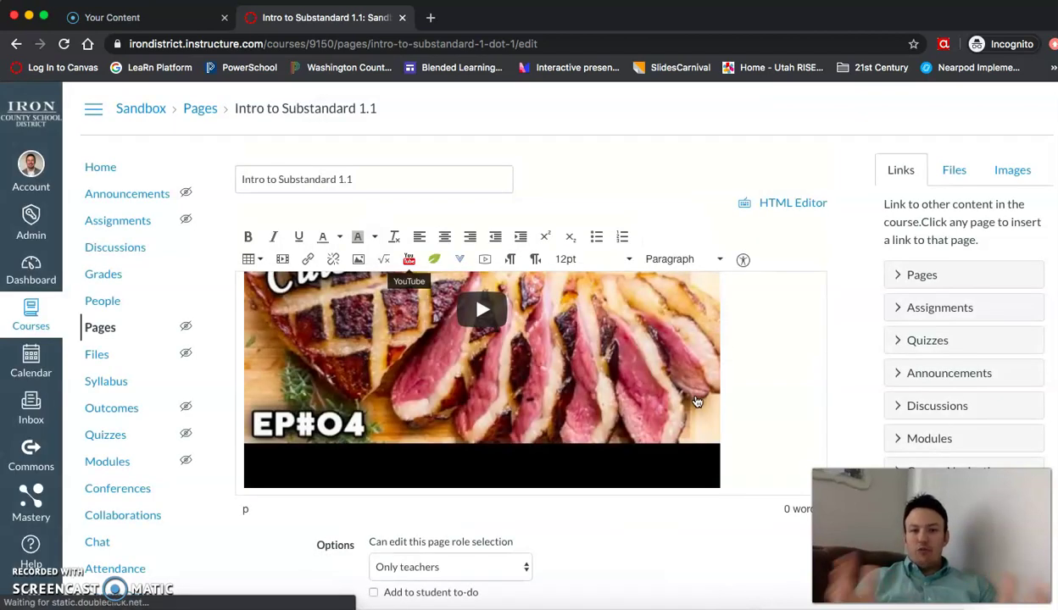
Delete the embedded French Cuisine video from the page body and undo the deletion.
click(737, 385)
scroll(738, 386, up, 3)
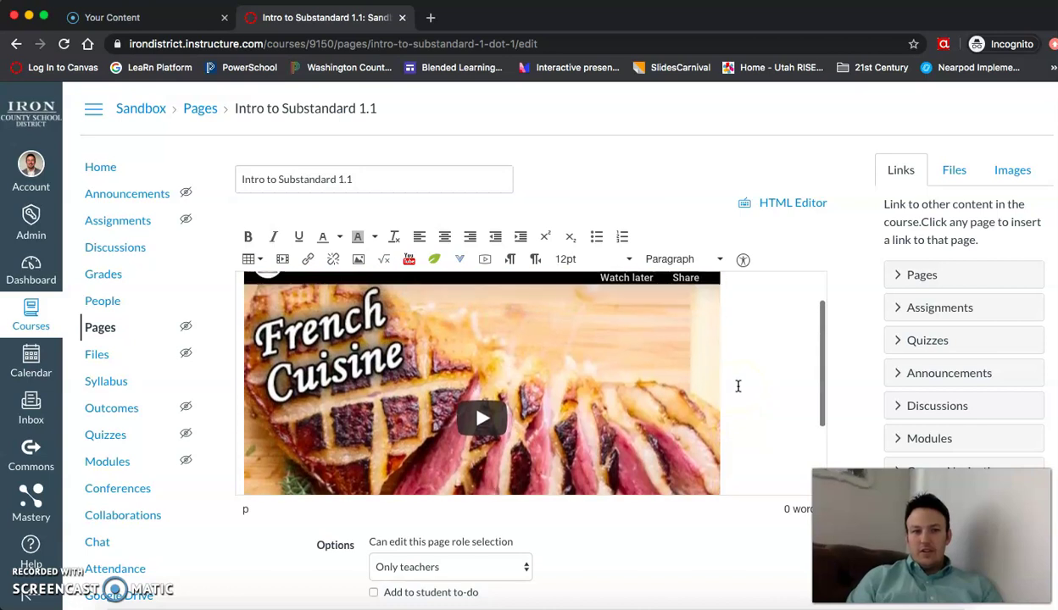
scroll(737, 385, down, 1)
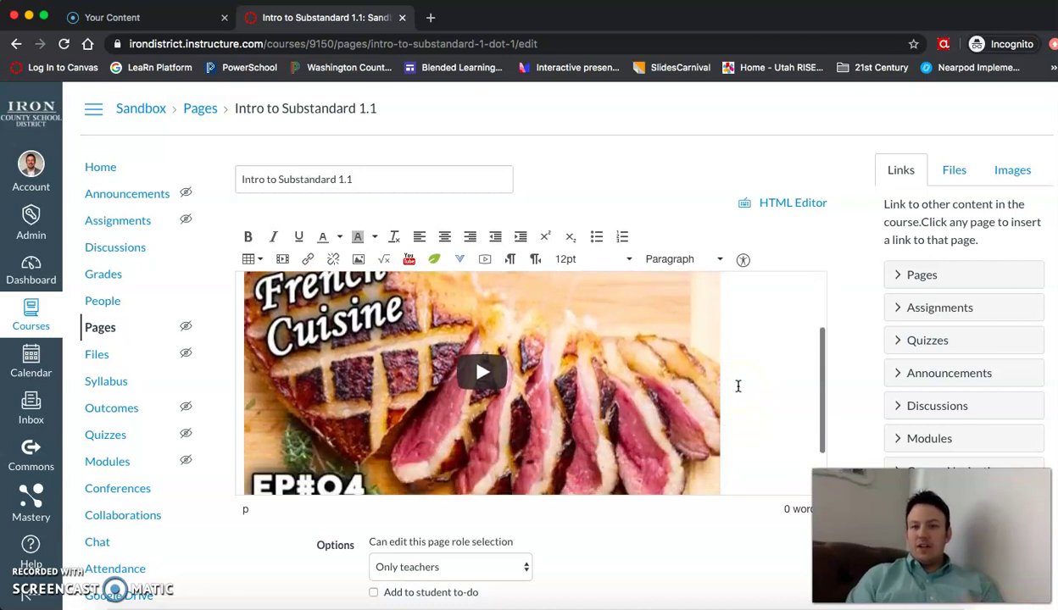
scroll(737, 386, down, 1)
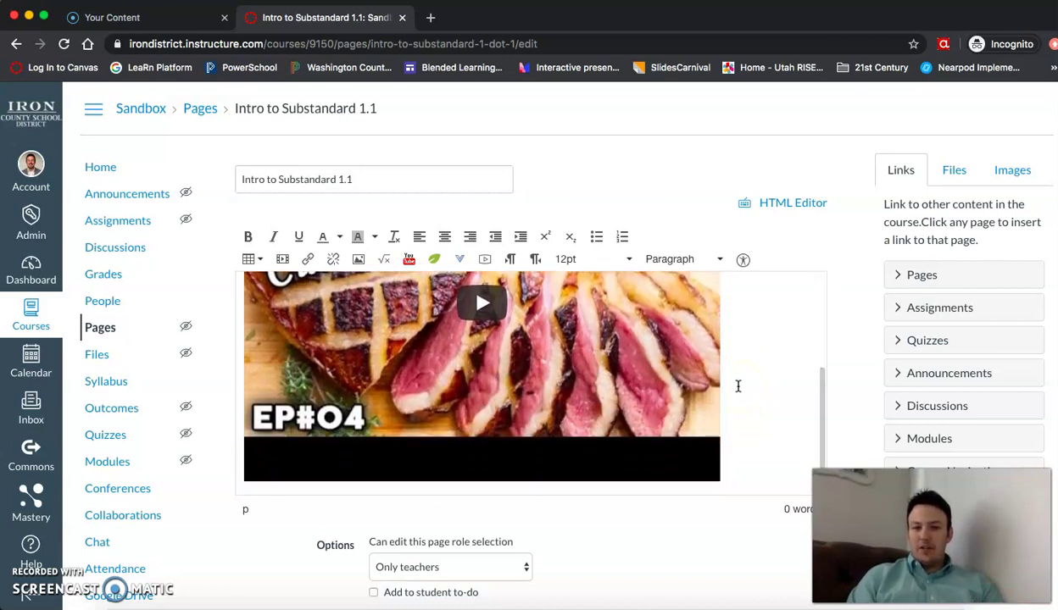
scroll(737, 385, down, 1)
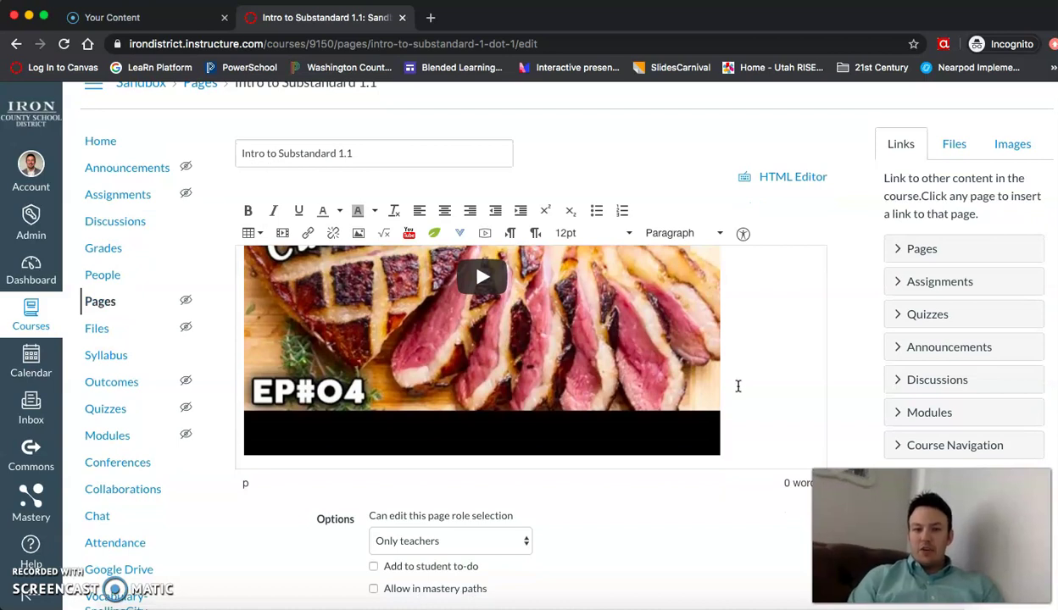
click(609, 405)
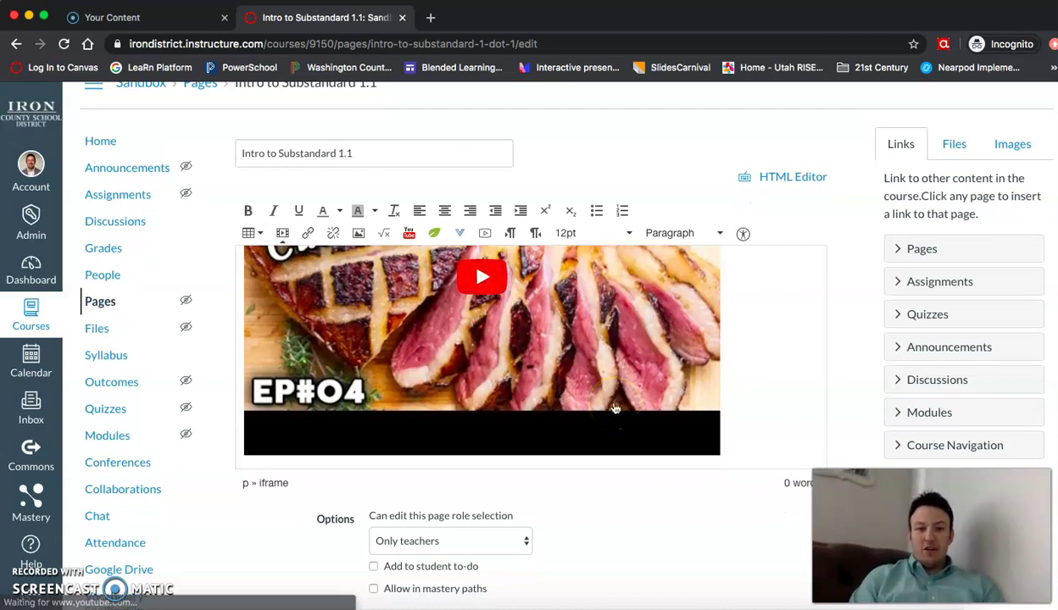
key(Delete)
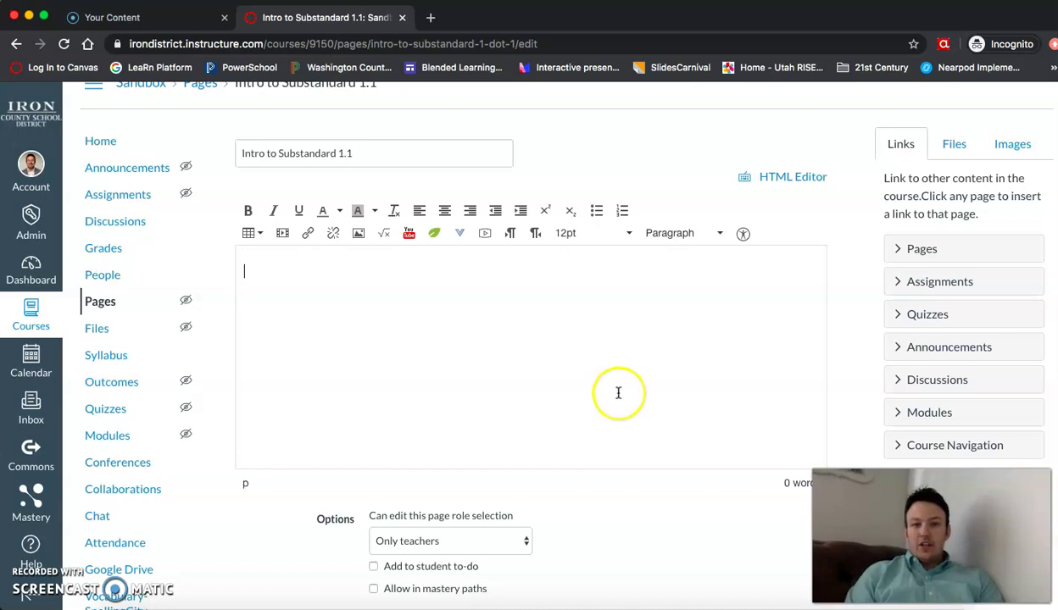
key(super+z)
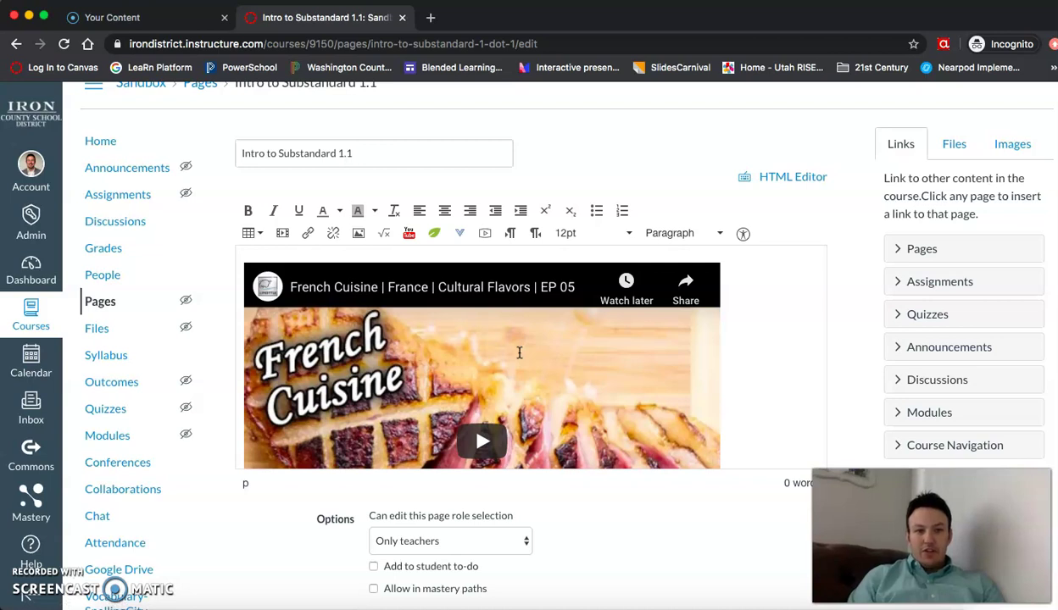
On a new line below the embedded video, record a short webcam media comment, allowing camera and microphone access.
click(316, 256)
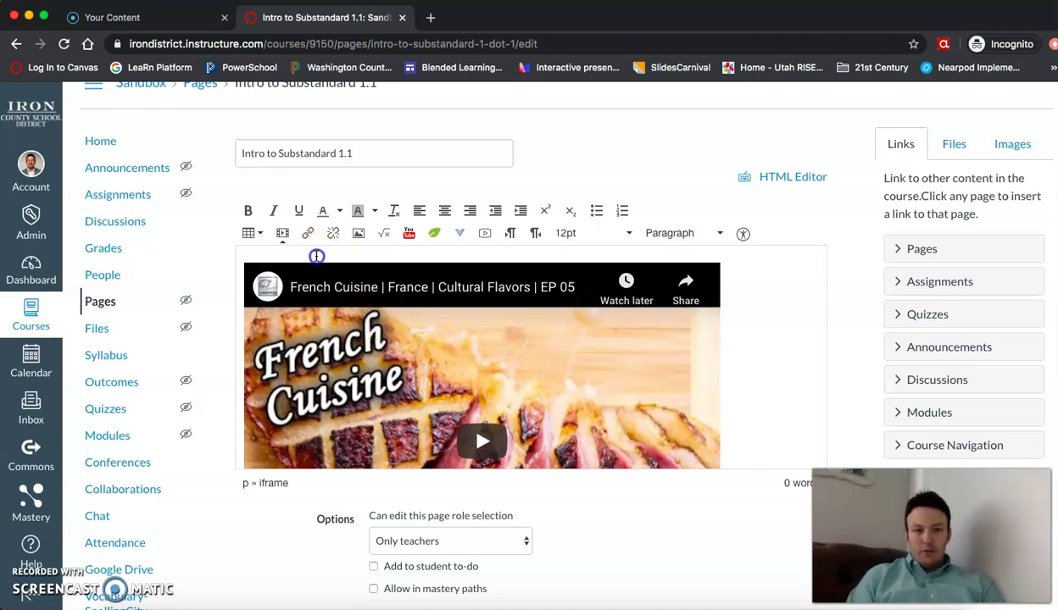
scroll(316, 256, down, 3)
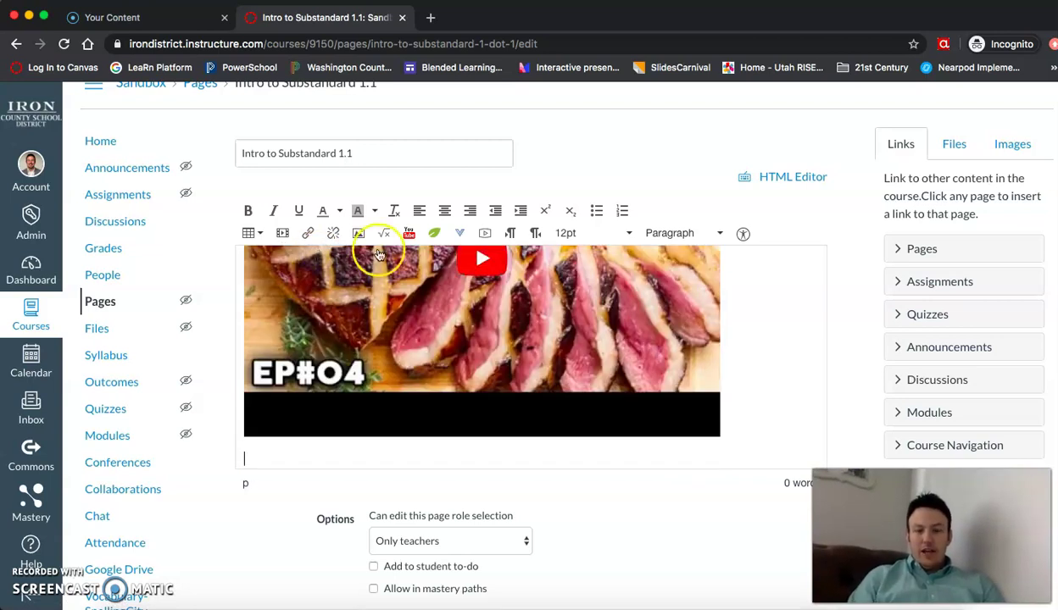
click(486, 235)
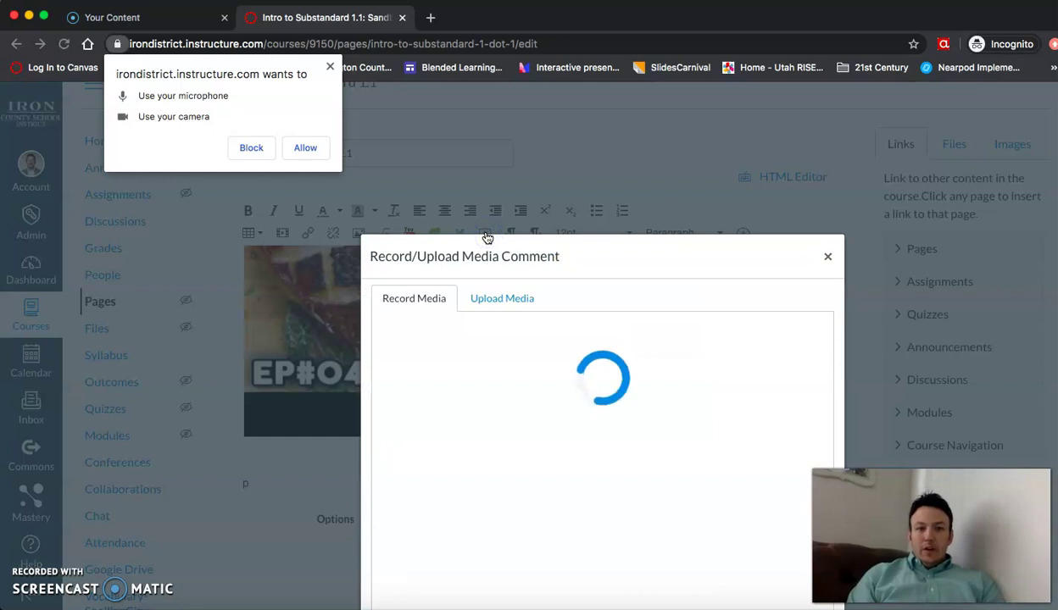
click(309, 147)
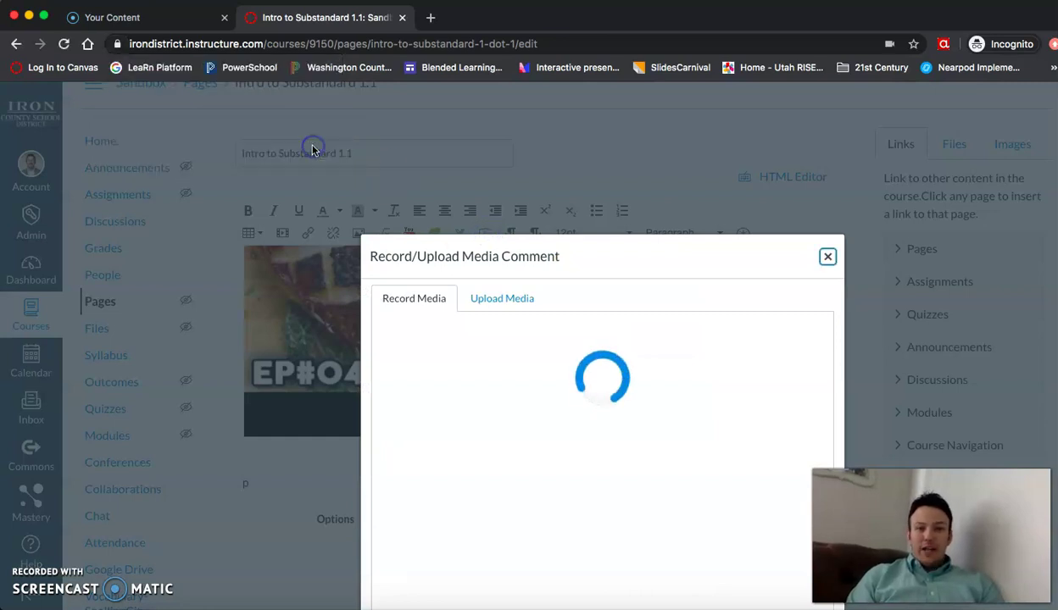
drag(602, 256, 509, 121)
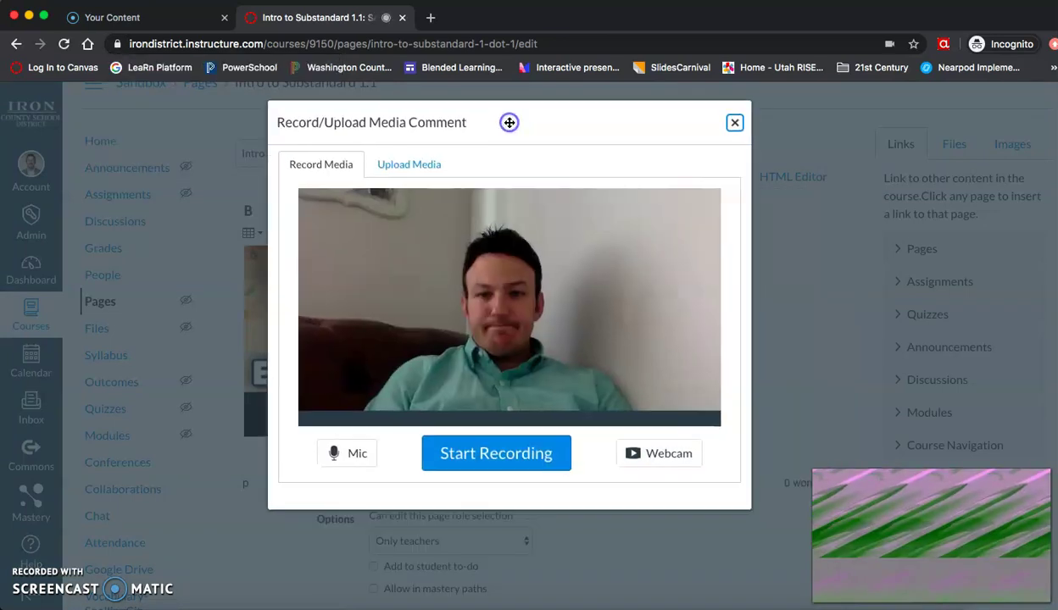
click(490, 458)
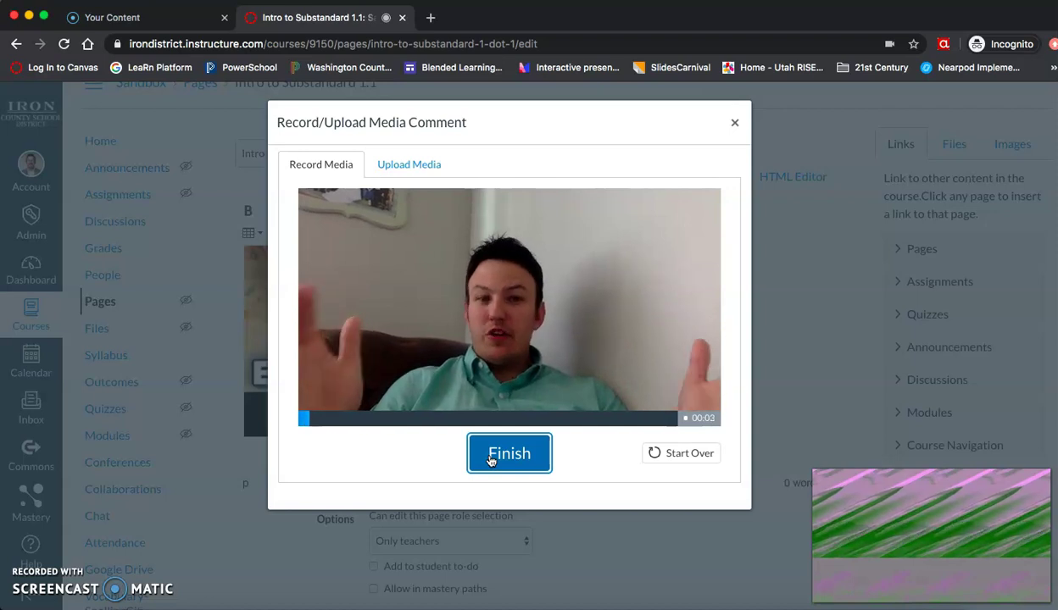
click(490, 458)
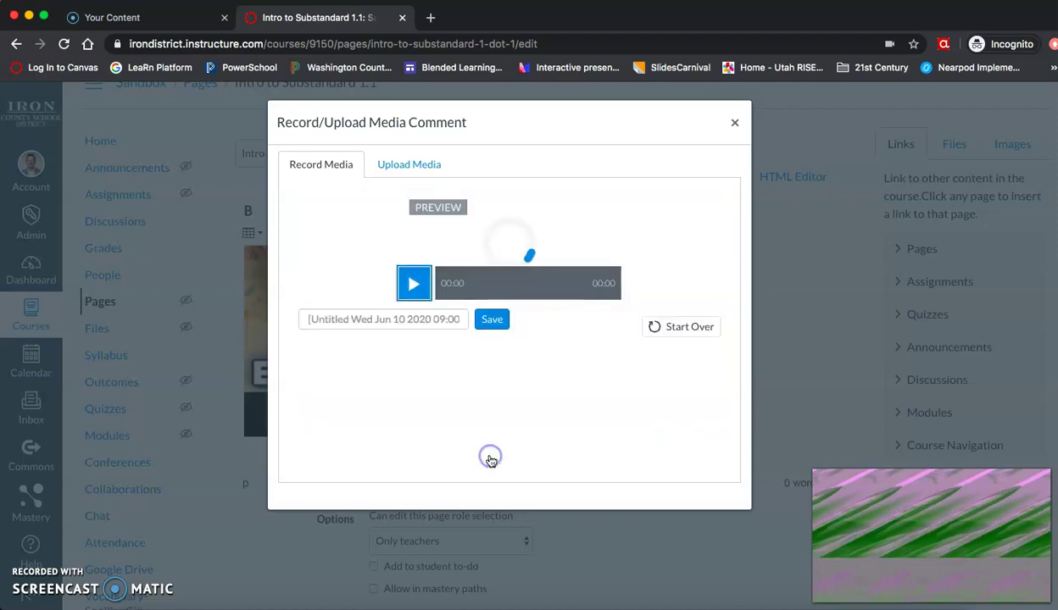
Preview the recorded media comment, title it Welcome and save it into the page.
click(316, 410)
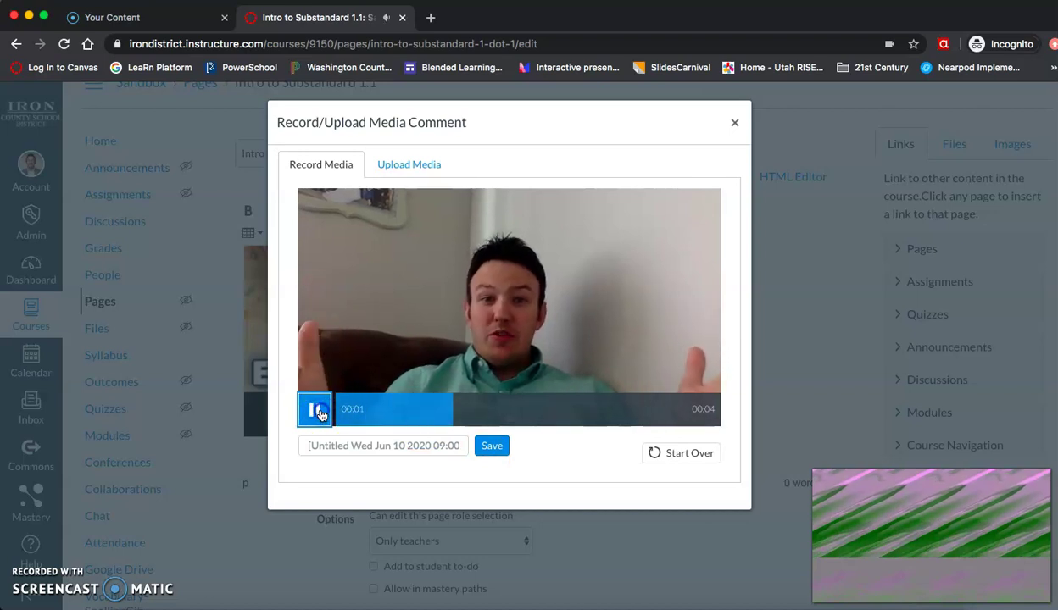
click(320, 414)
click(442, 442)
text(We)
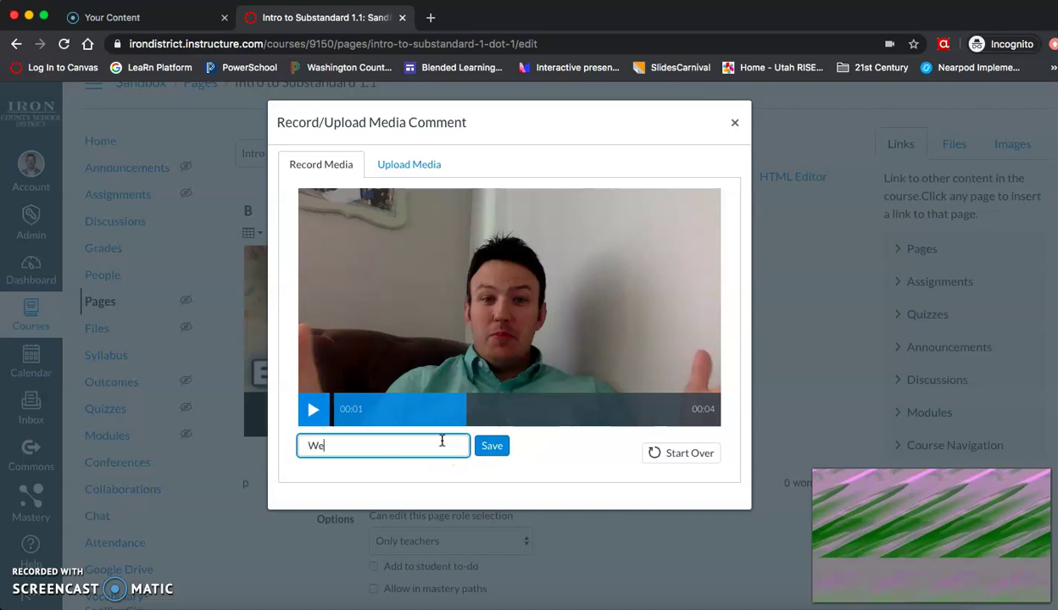
text(lcome)
click(492, 446)
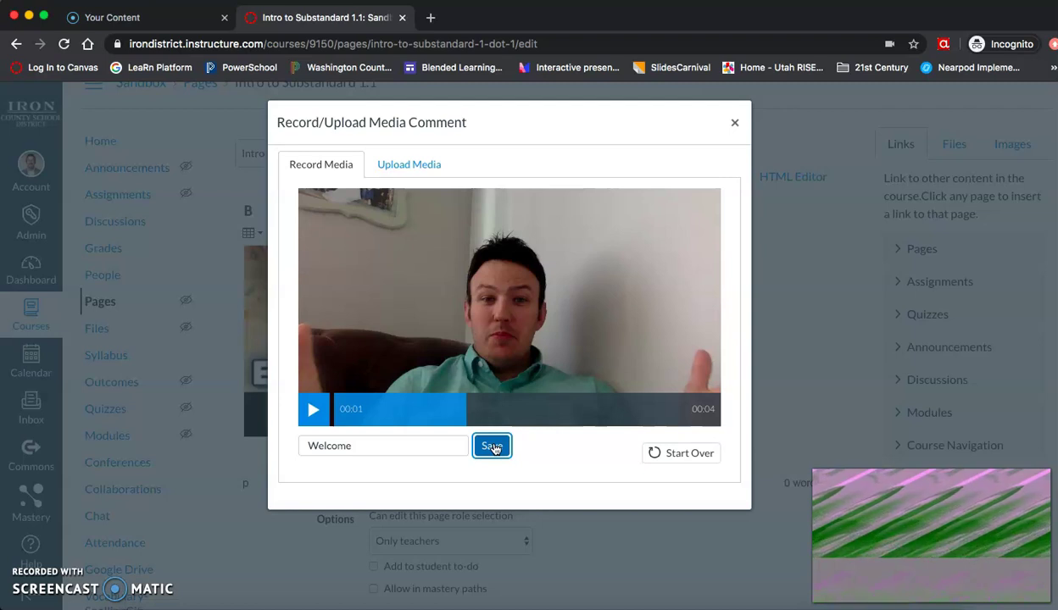
click(495, 449)
click(499, 451)
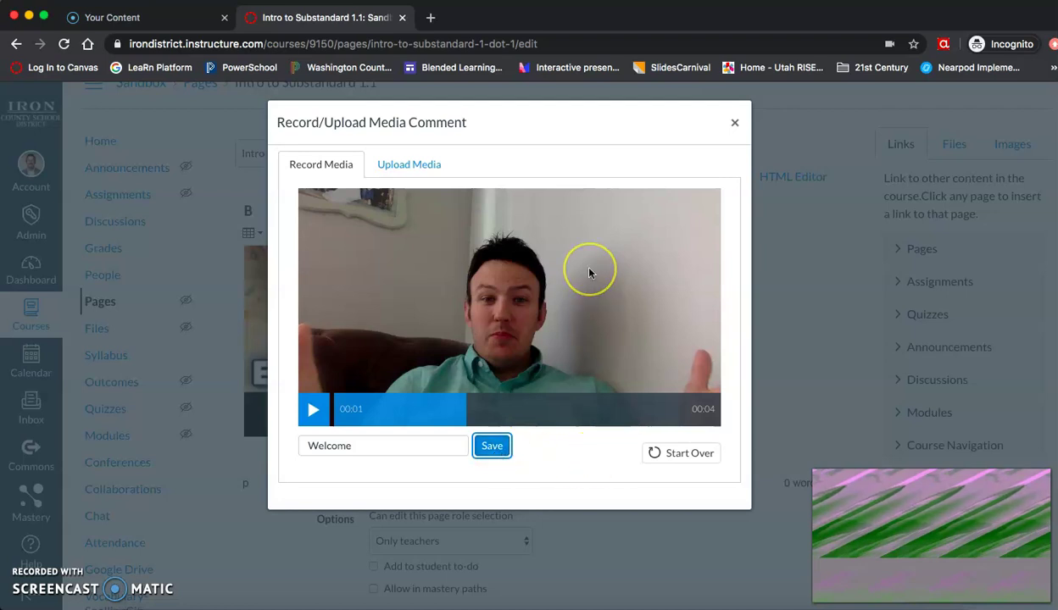
click(732, 120)
click(370, 414)
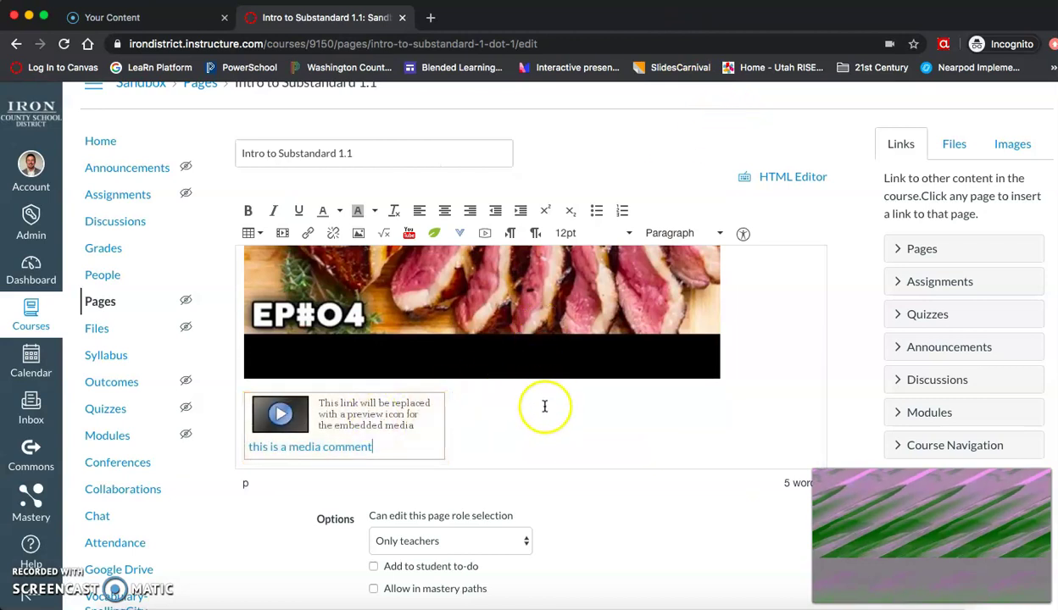
On a new line below the media comment, search the Google Apps content for "blended learning".
click(473, 436)
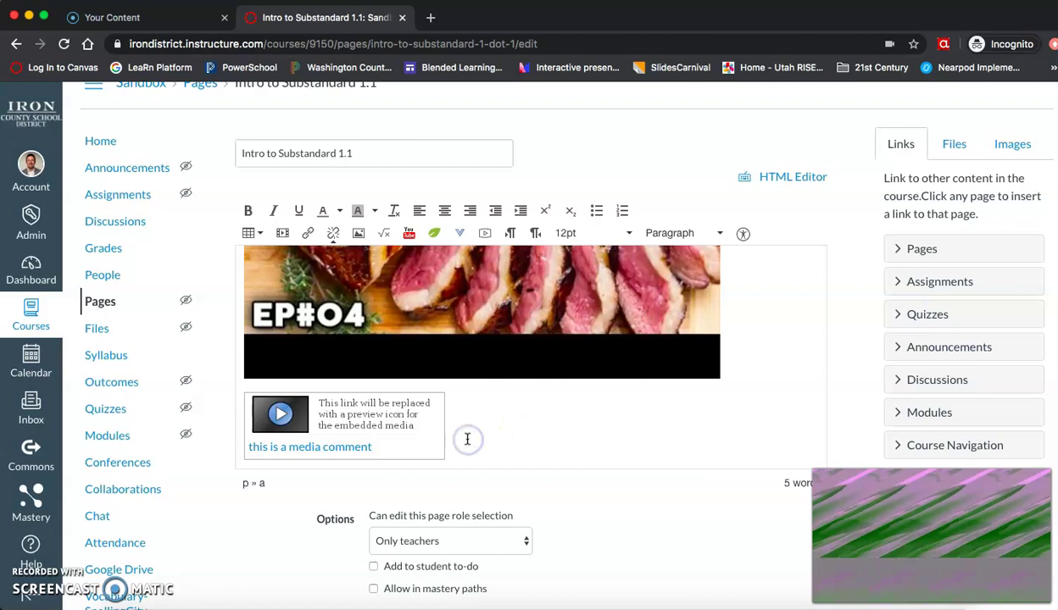
click(467, 439)
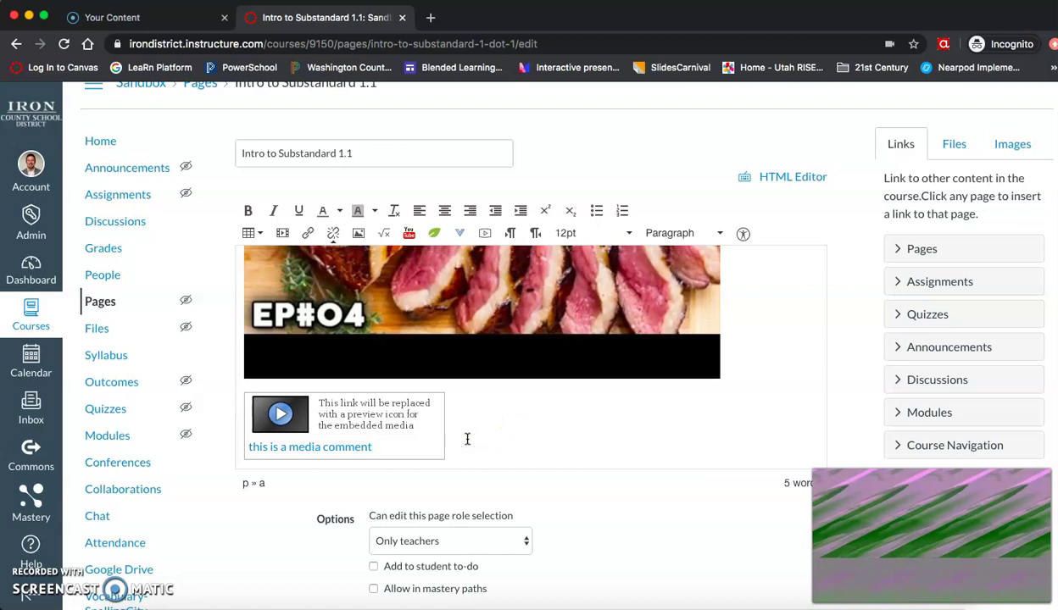
key(Return)
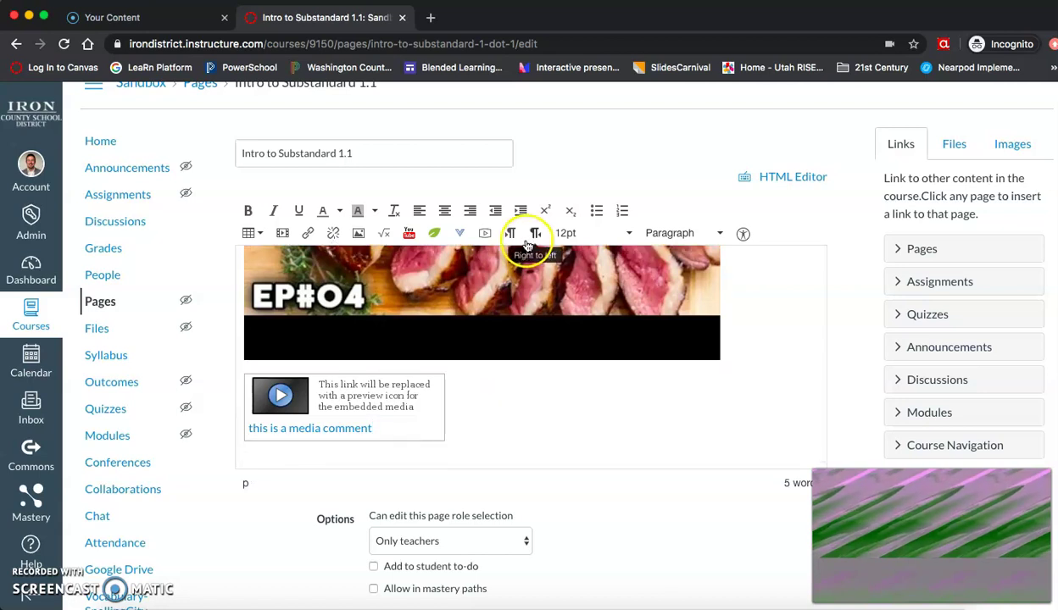
click(459, 233)
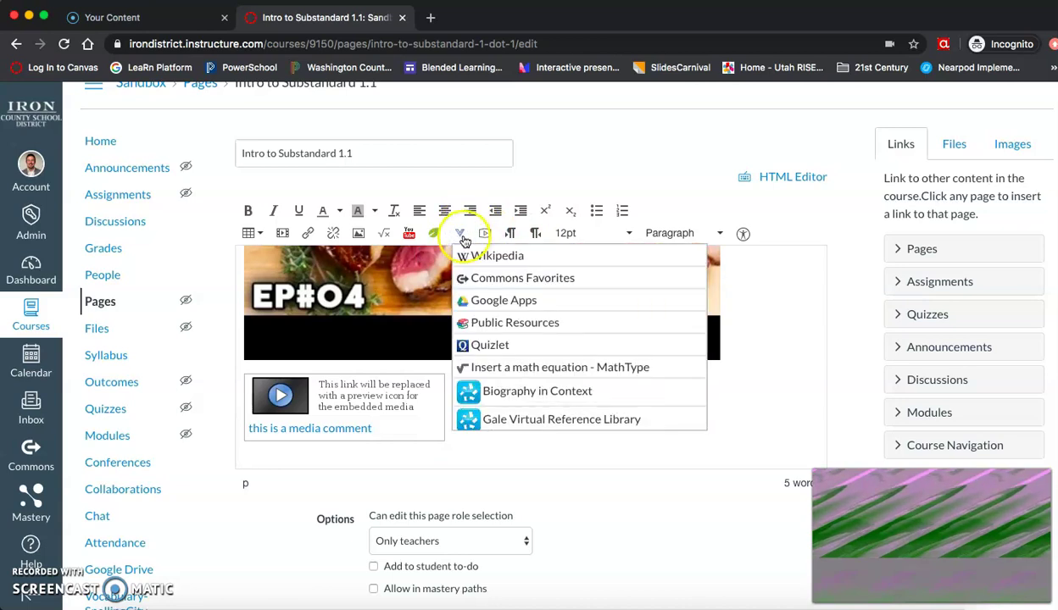
click(492, 302)
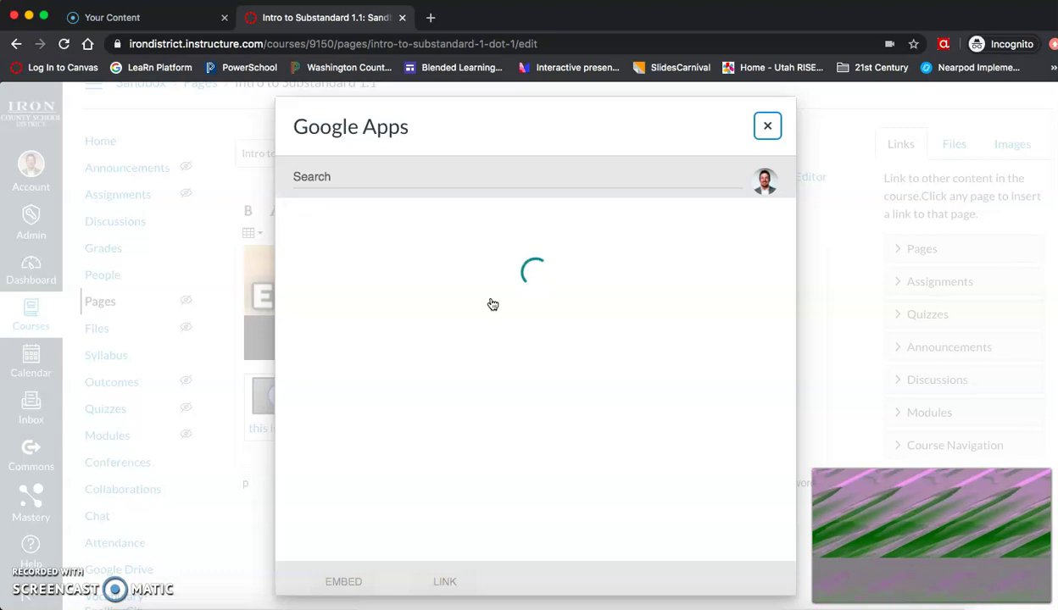
click(378, 189)
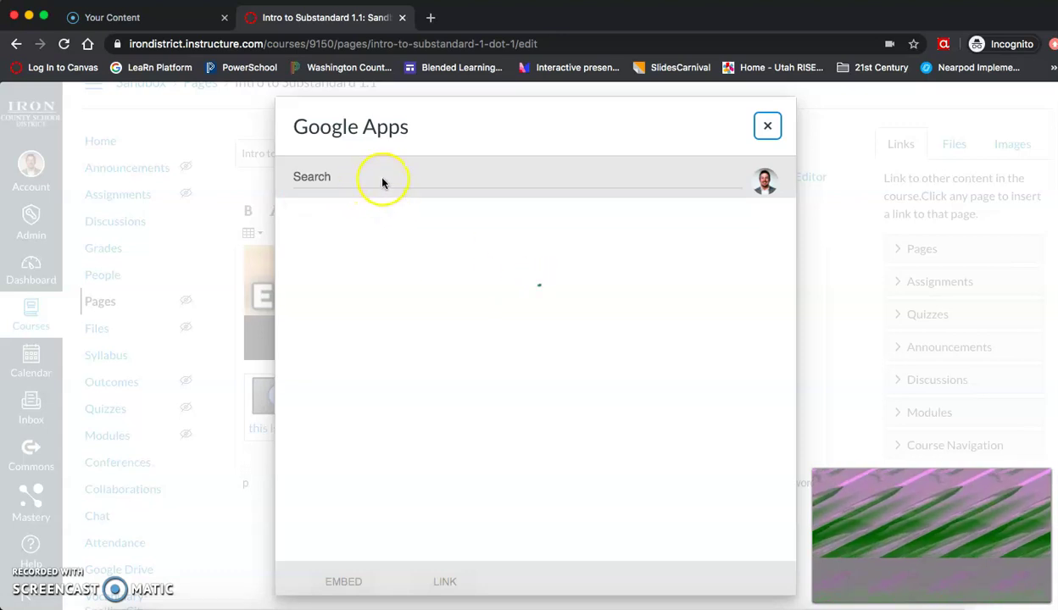
click(409, 181)
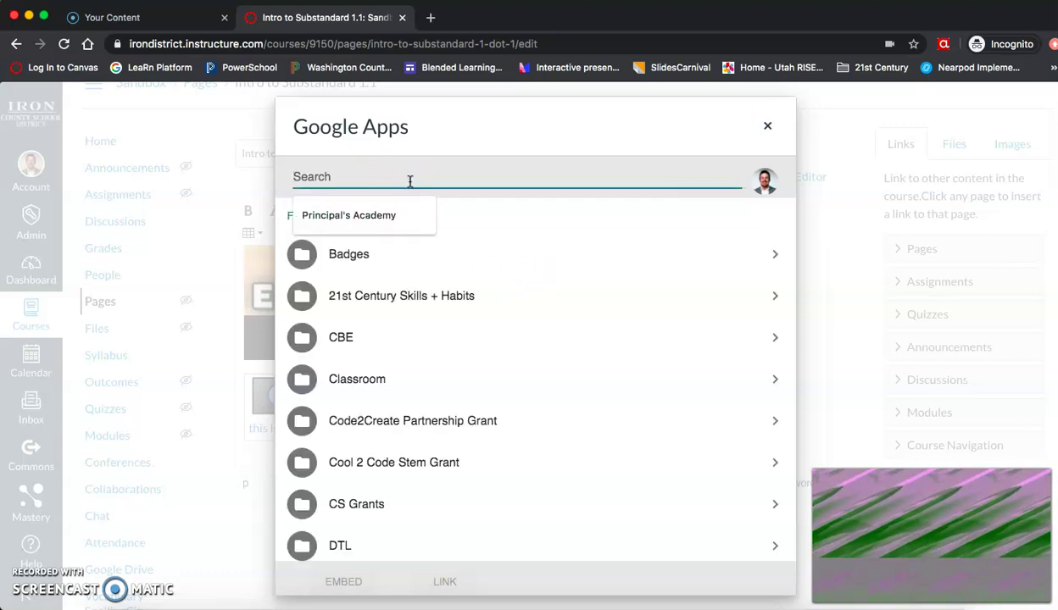
text(bl)
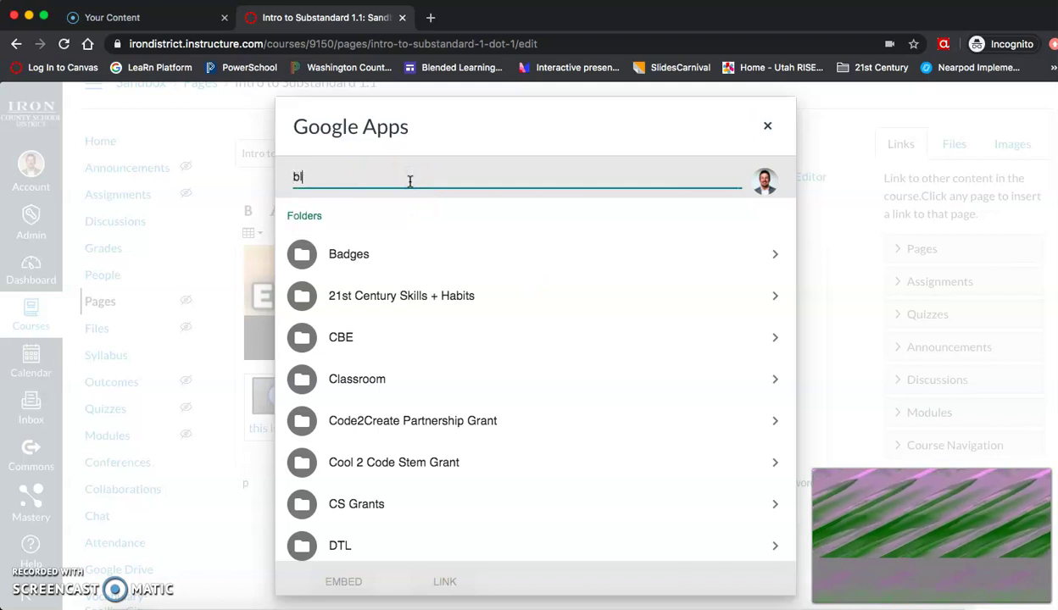
text(ended learning)
key(Return)
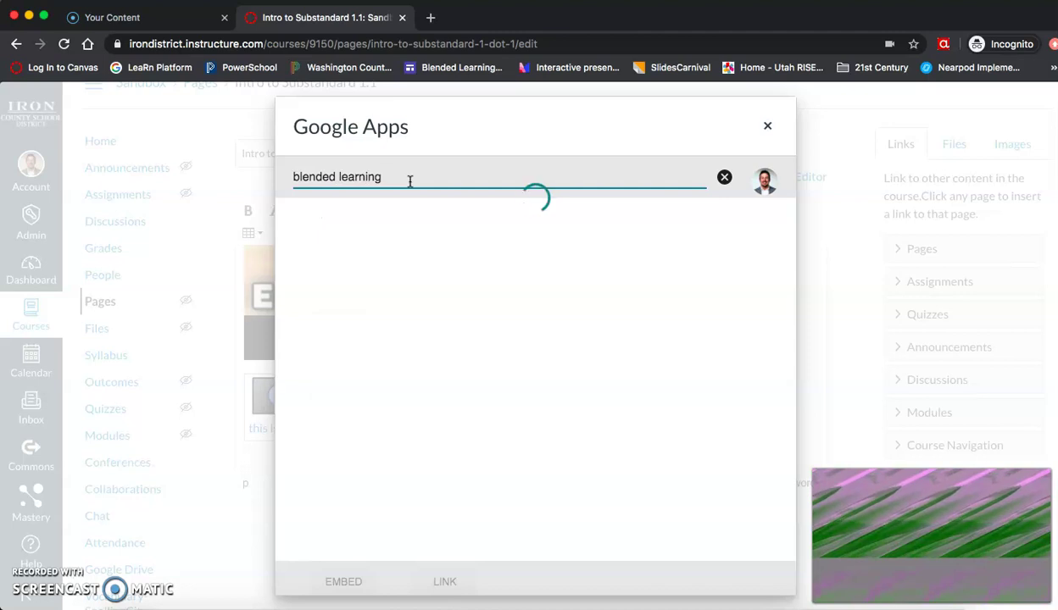
Embed the presentation "Teaching Centered to Student Centered Blended Learning" in the page.
scroll(381, 372, down, 3)
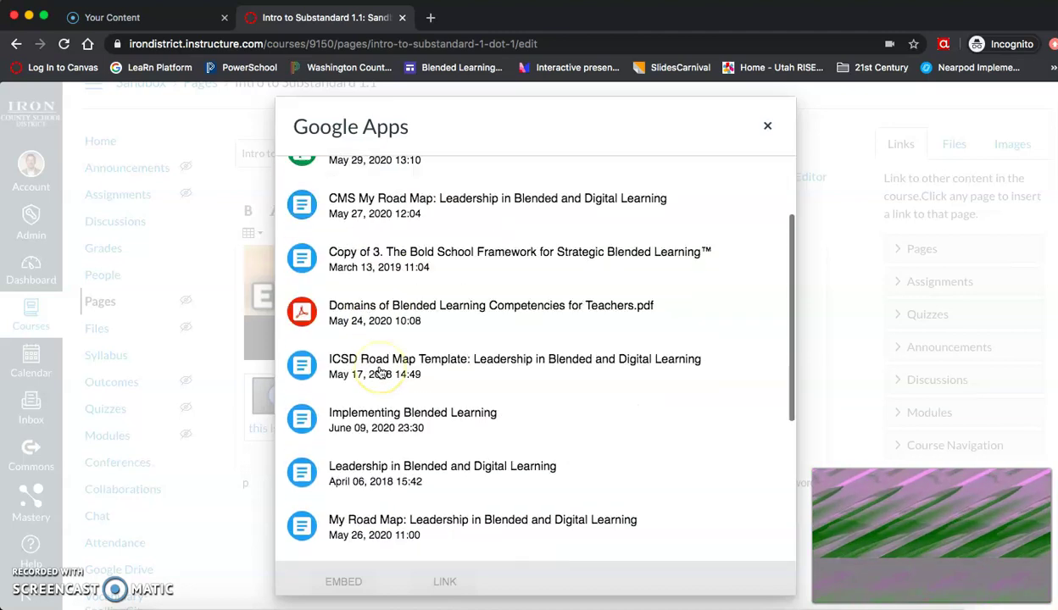
scroll(381, 373, down, 3)
click(418, 418)
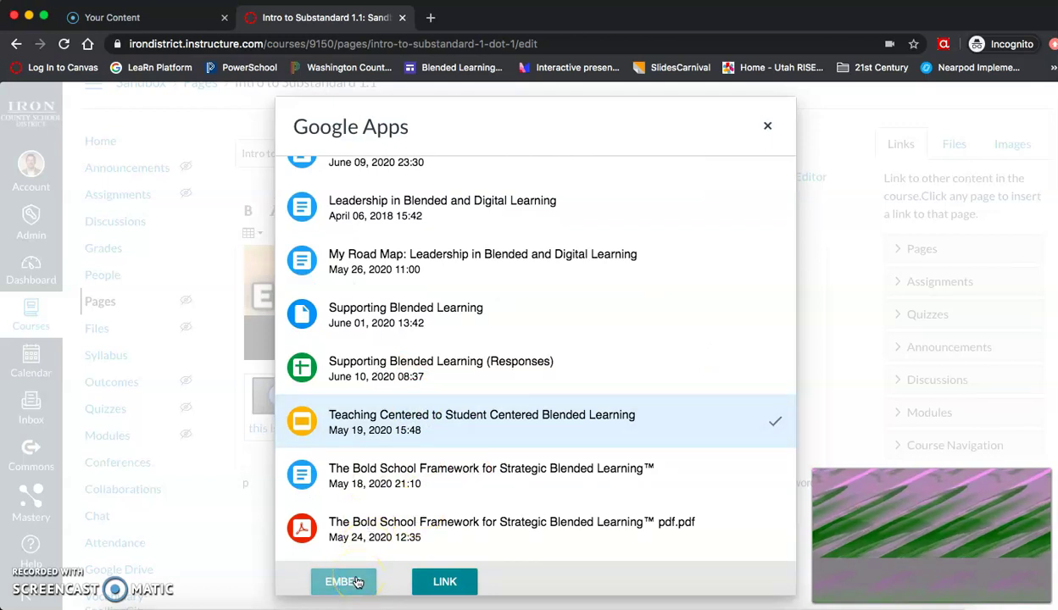
click(435, 585)
click(344, 582)
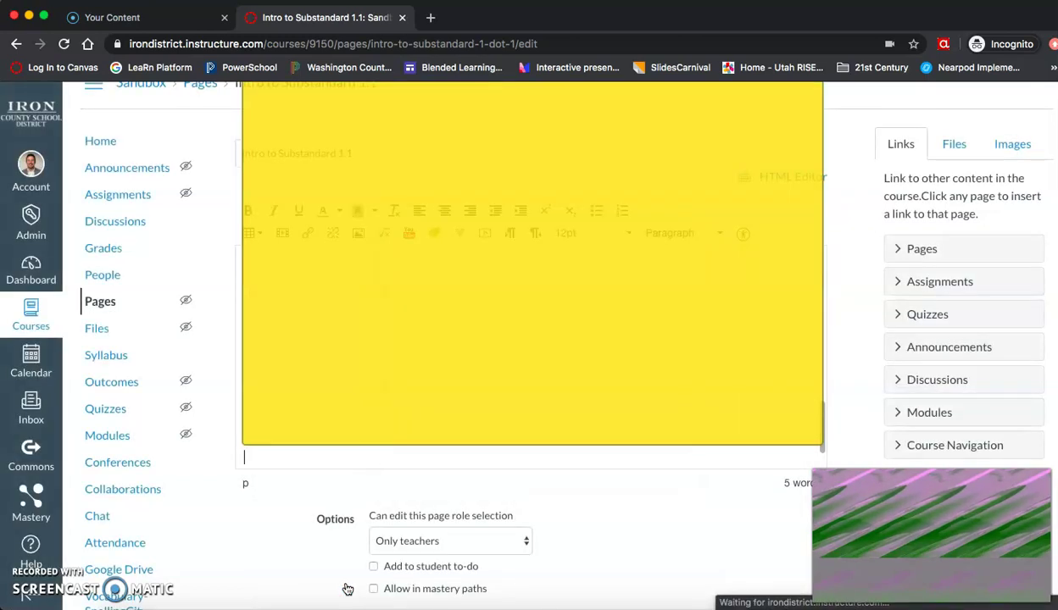
click(336, 514)
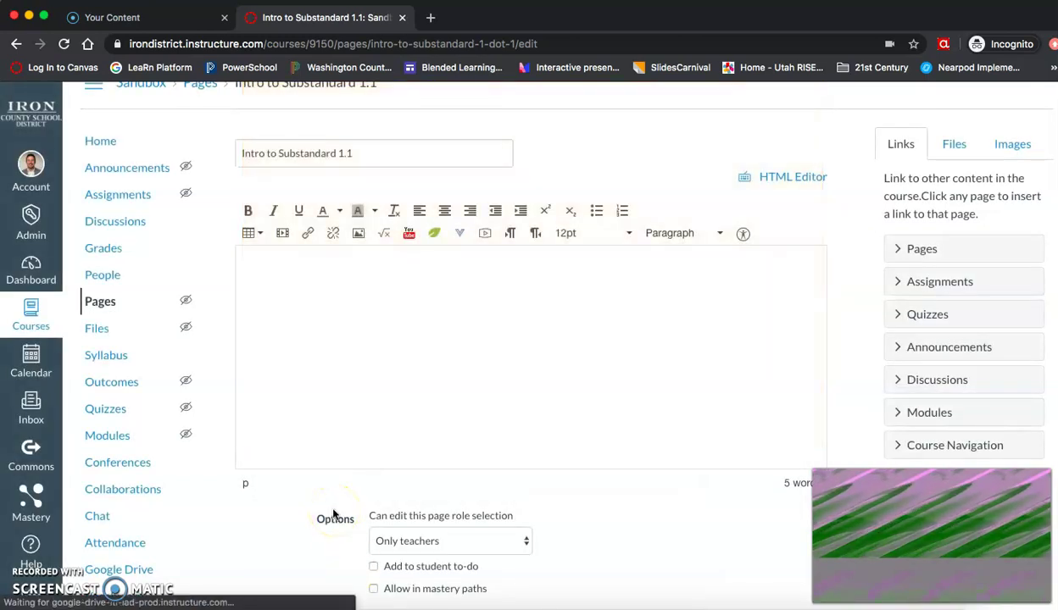
click(367, 422)
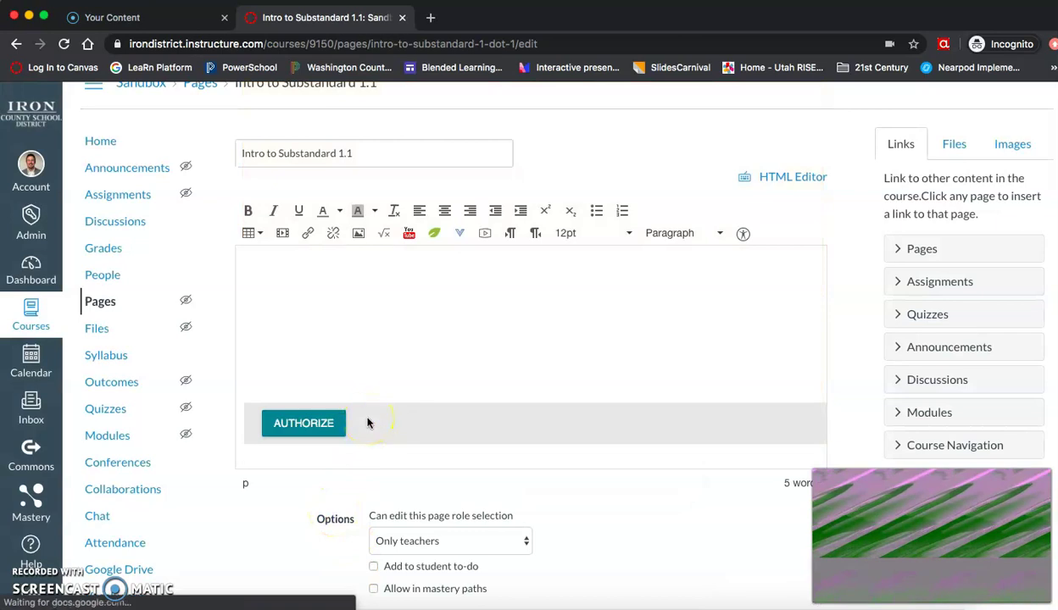
click(348, 463)
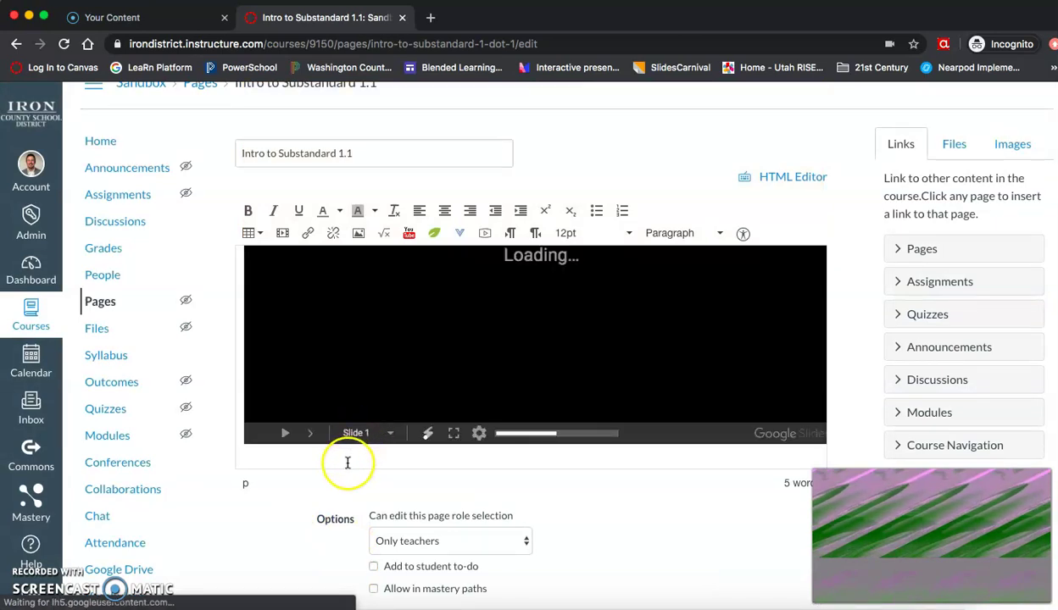
Add the text line "Hey class hope you enjoy" below the embedded presentation.
scroll(347, 462, up, 3)
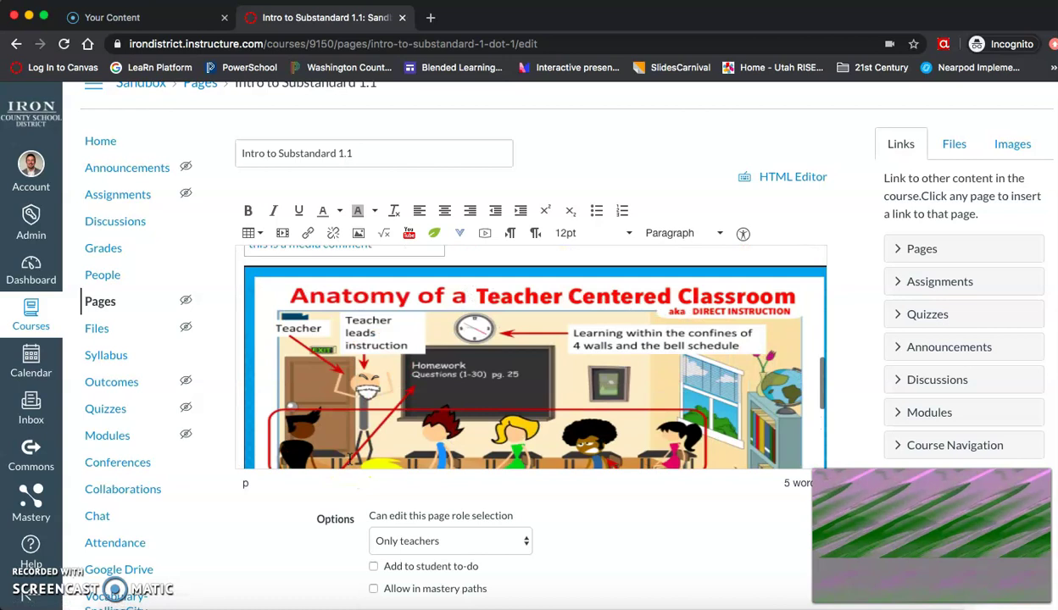
click(493, 263)
scroll(493, 262, down, 5)
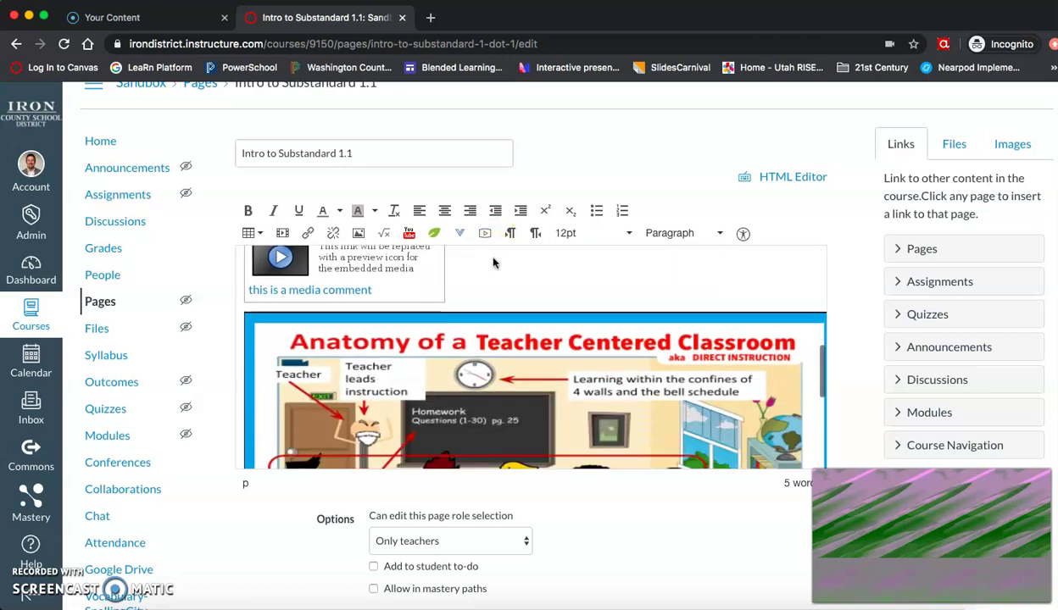
scroll(493, 262, down, 3)
click(451, 289)
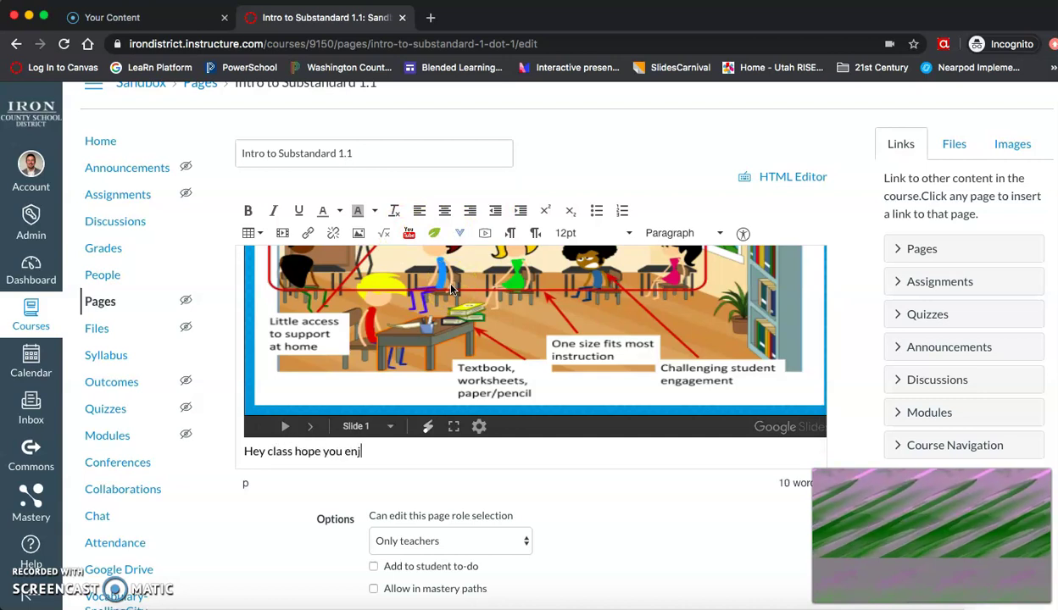
Set the font size of the "Hey class hope you enjoy" line to 18pt and end it with a period.
drag(402, 449, 229, 459)
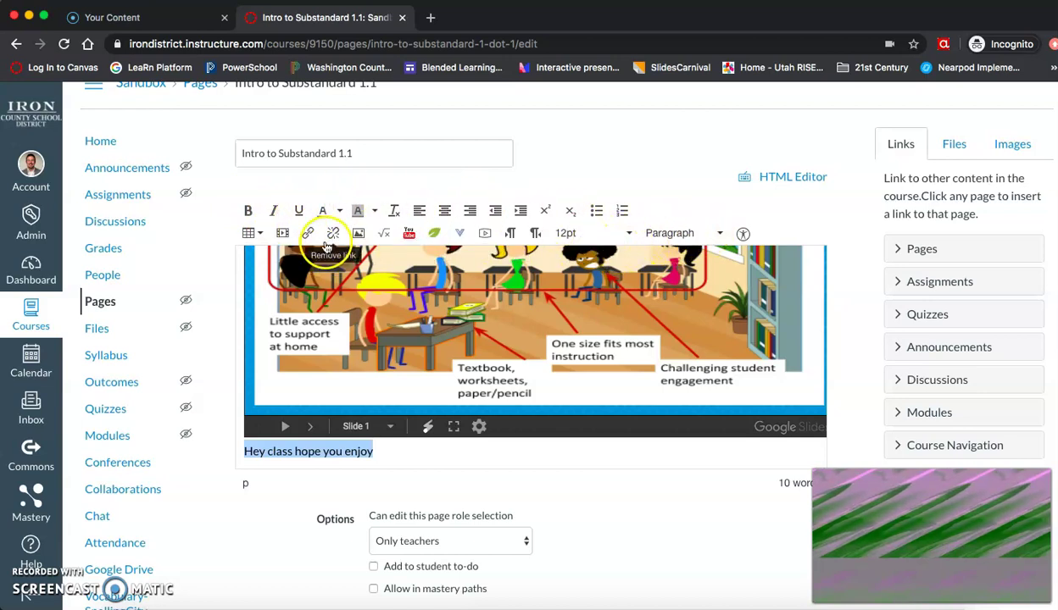
click(580, 236)
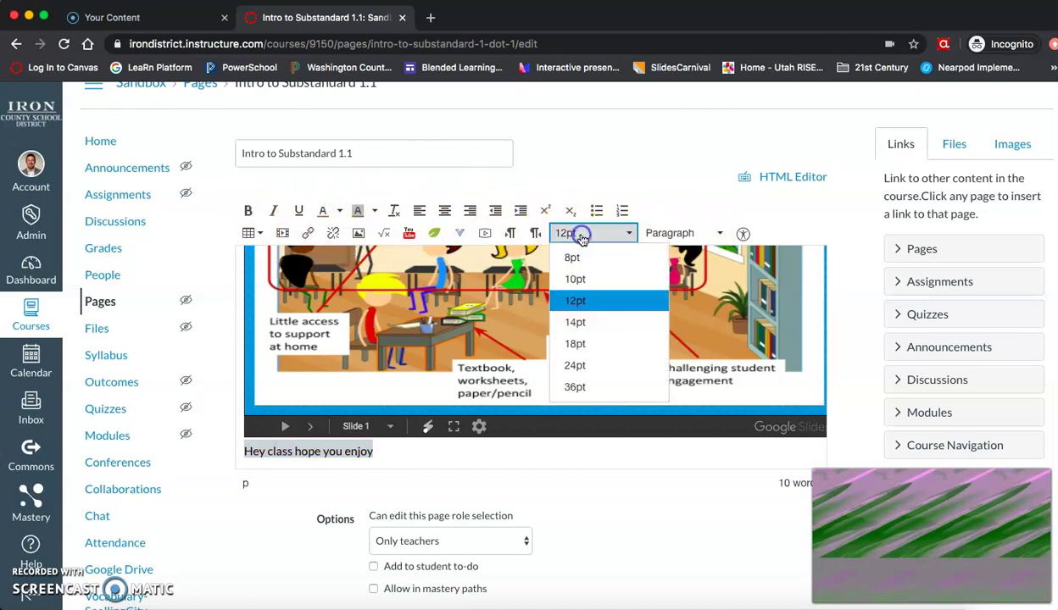
click(603, 344)
click(473, 449)
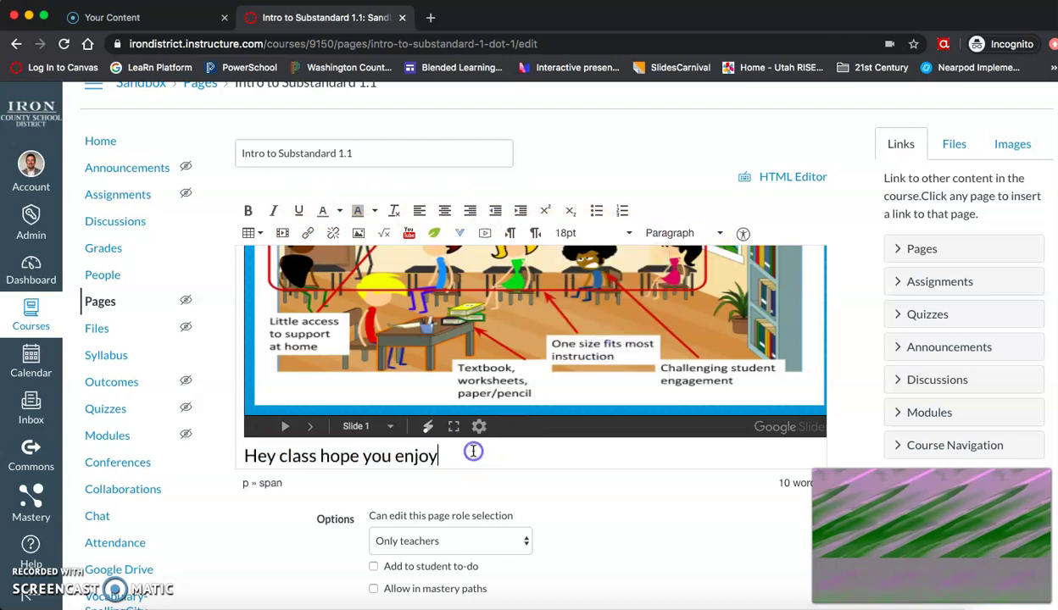
text(.)
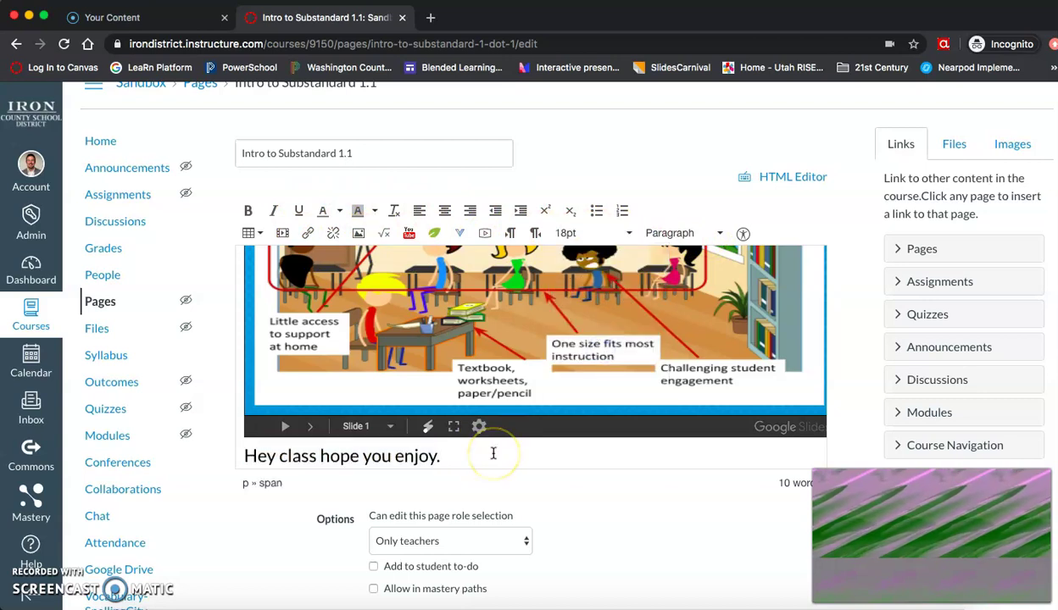
Save the Intro to Substandard 1.1 page without publishing it.
click(583, 505)
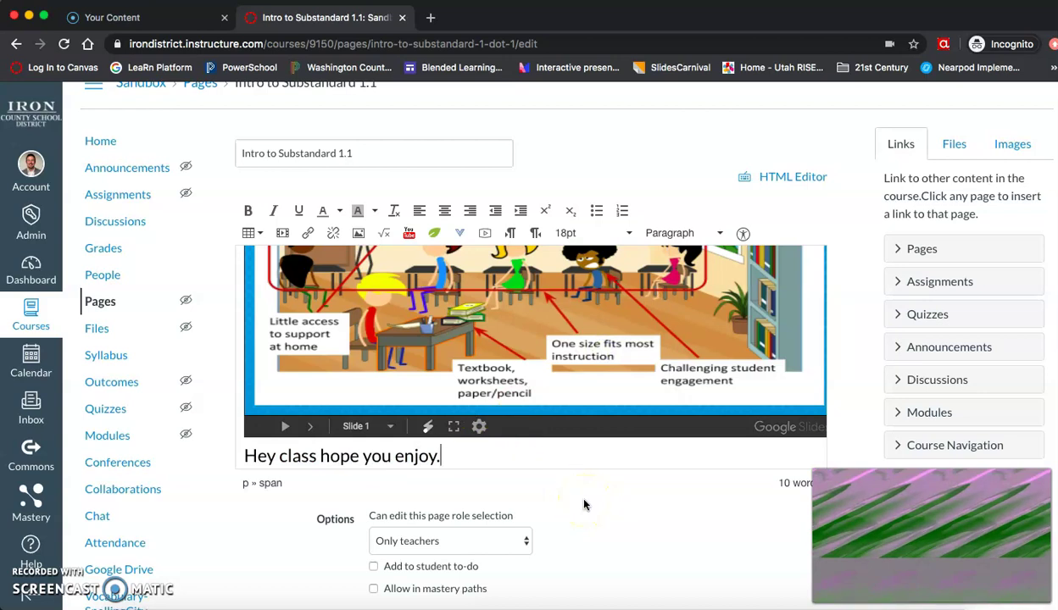
scroll(583, 504, down, 1)
scroll(583, 504, down, 5)
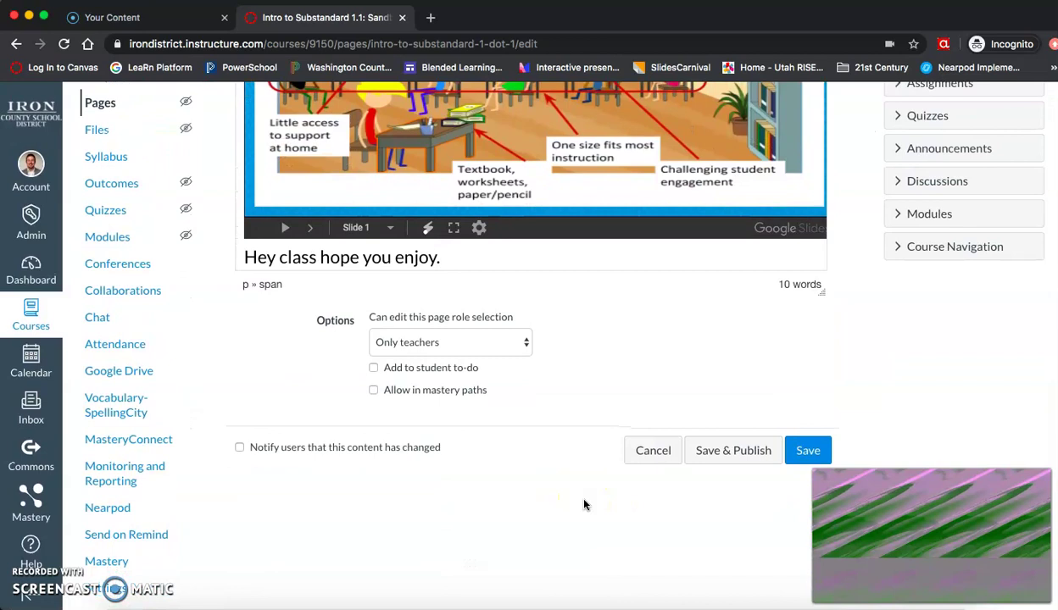
click(806, 453)
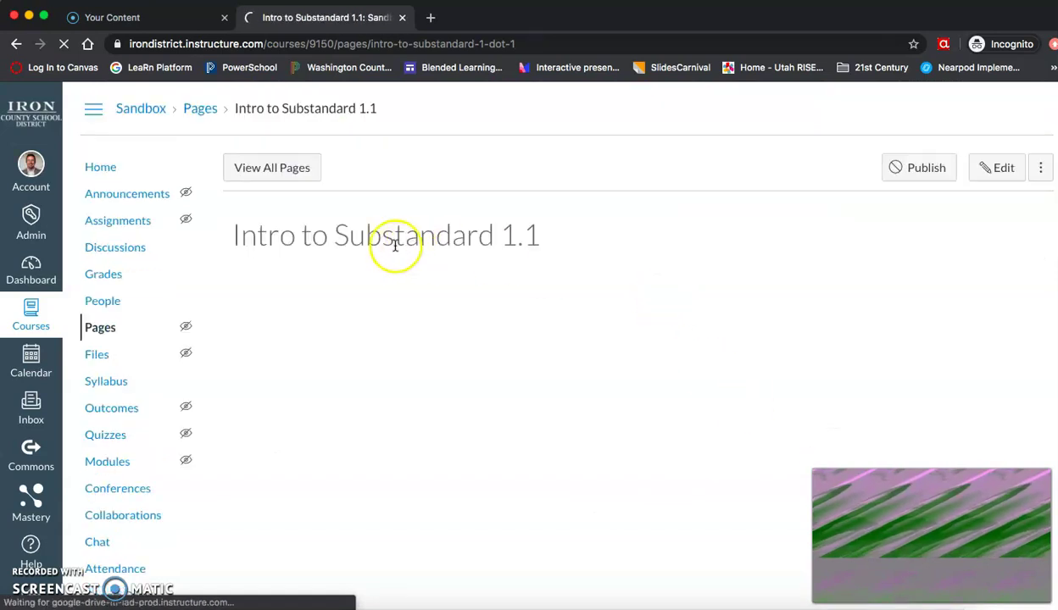
Review the saved page's embedded video, media comment and presentation, advancing the presentation to slide 3.
scroll(762, 347, down, 3)
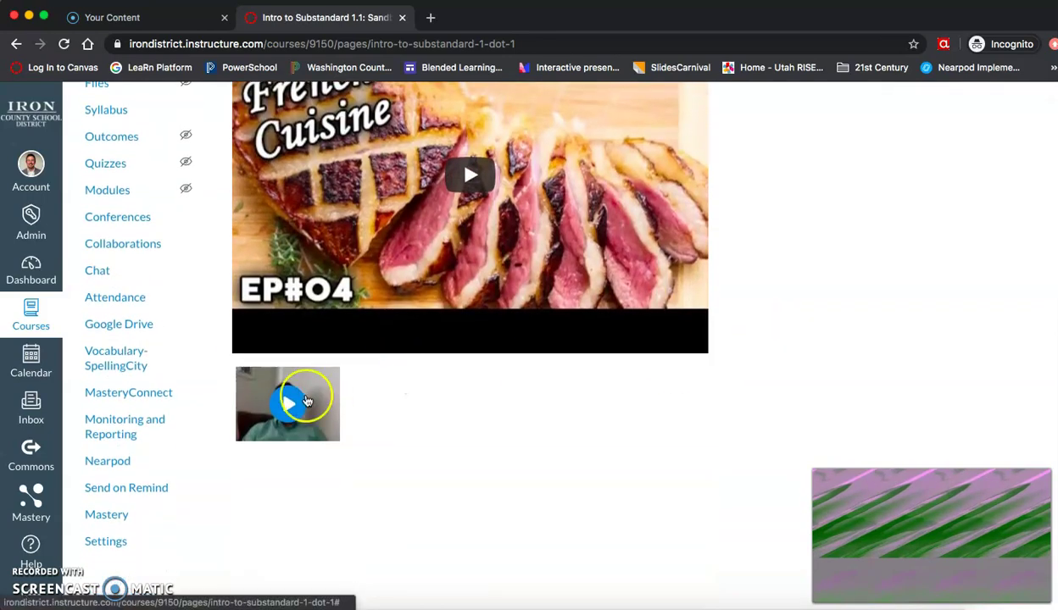
scroll(451, 389, down, 3)
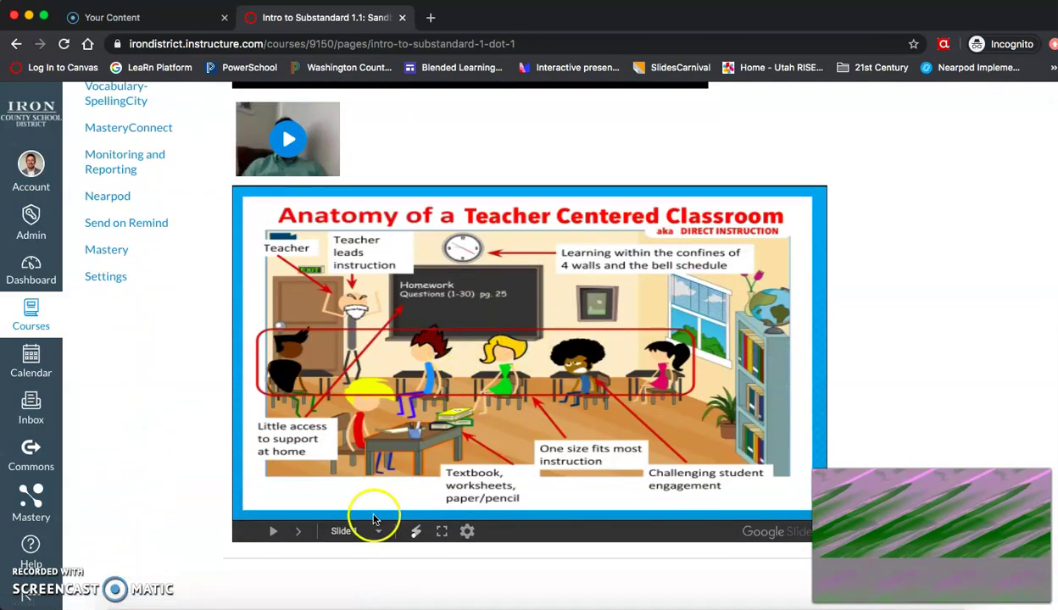
click(298, 532)
click(298, 531)
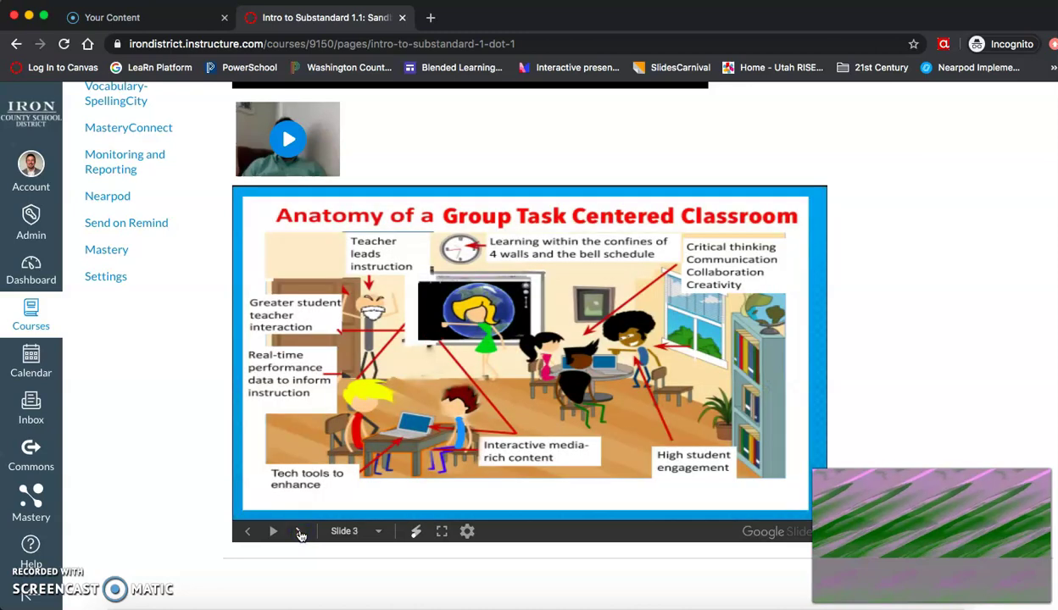
scroll(308, 536, down, 1)
scroll(829, 350, up, 3)
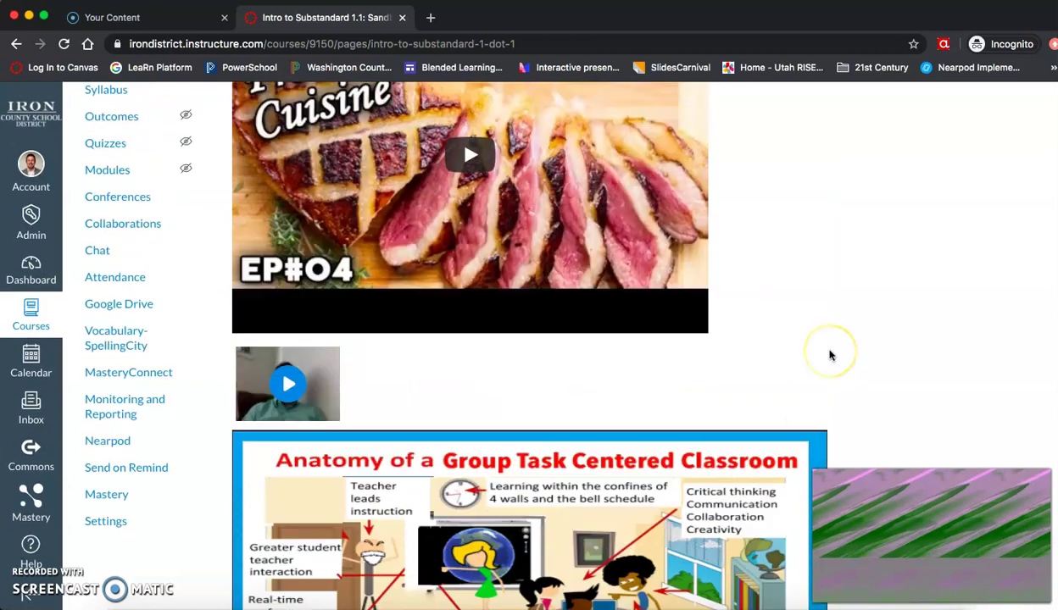
scroll(828, 354, down, 3)
scroll(930, 394, up, 1)
scroll(929, 394, down, 1)
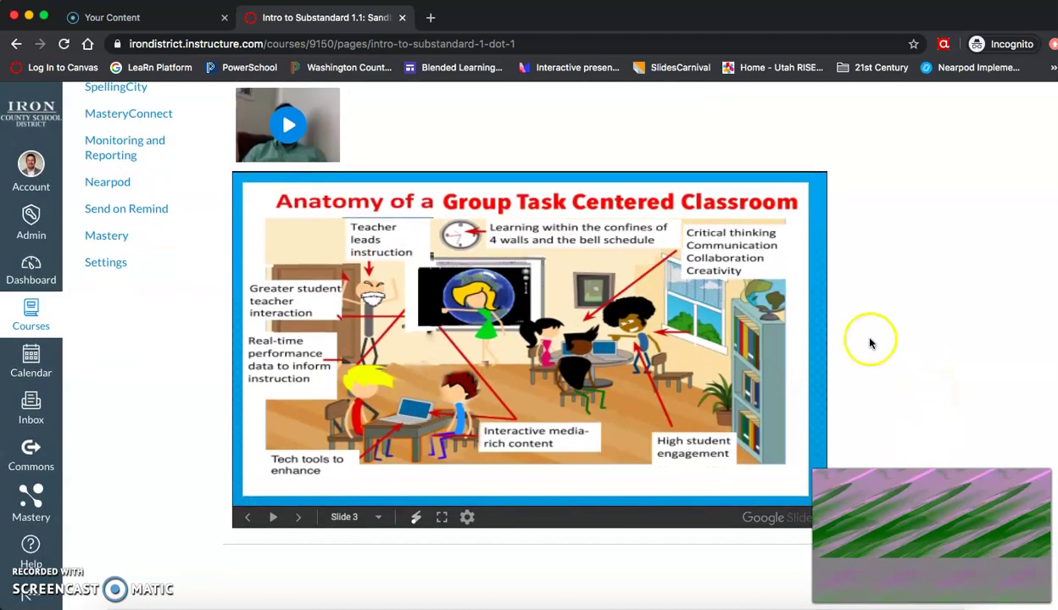
scroll(870, 343, up, 3)
scroll(870, 343, down, 3)
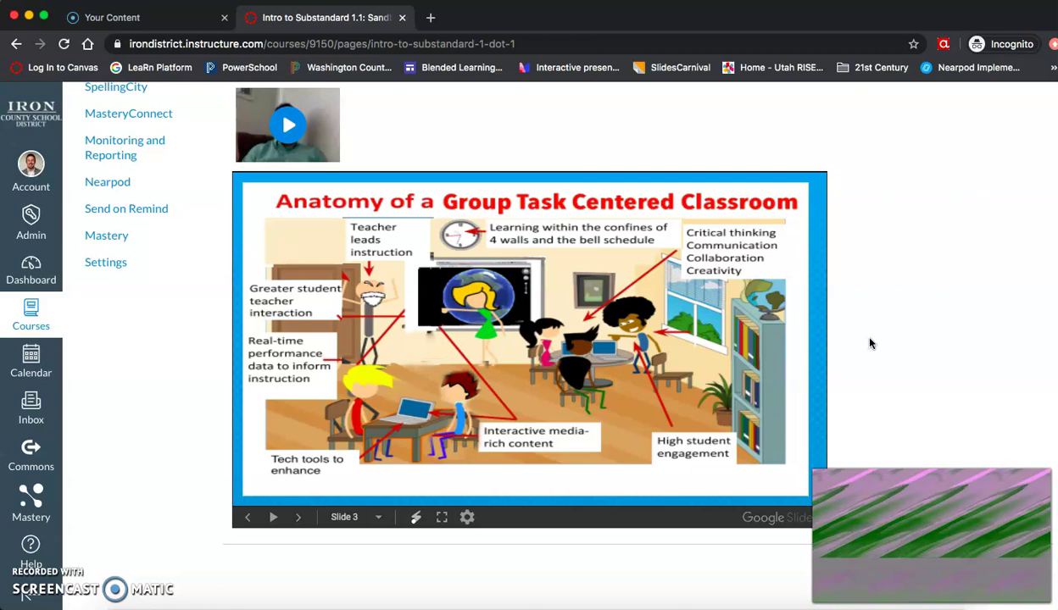
click(748, 380)
scroll(866, 259, up, 10)
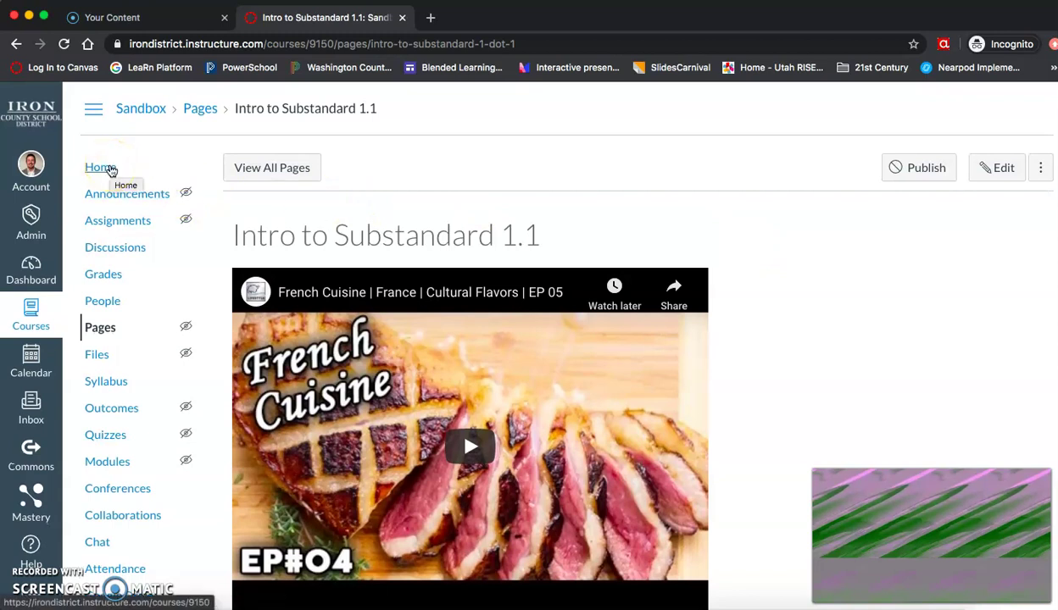
Return to the Sandbox course home page and open the course settings.
click(100, 168)
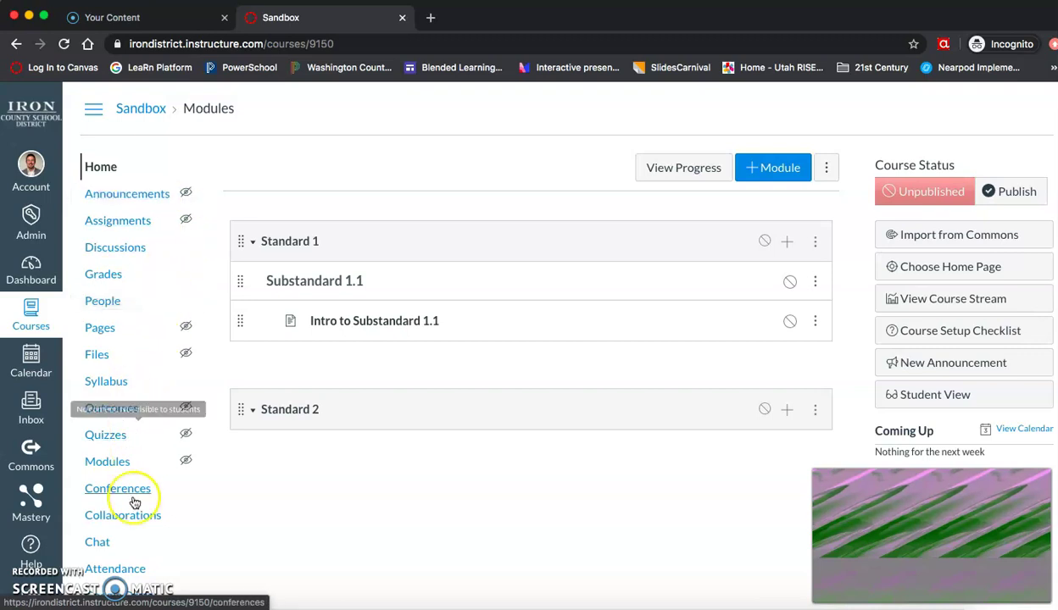
scroll(133, 502, down, 3)
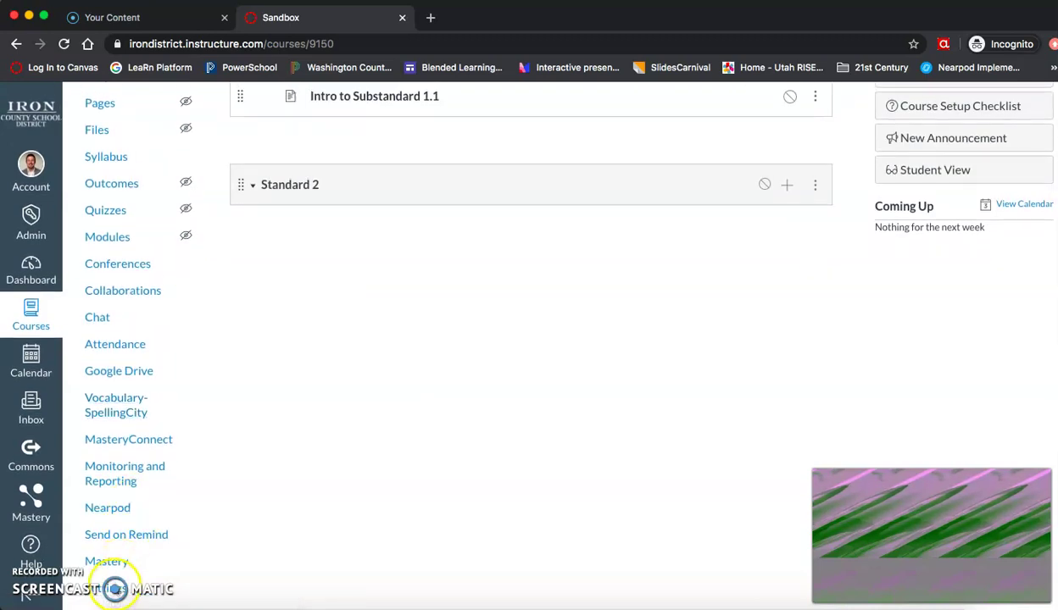
click(117, 589)
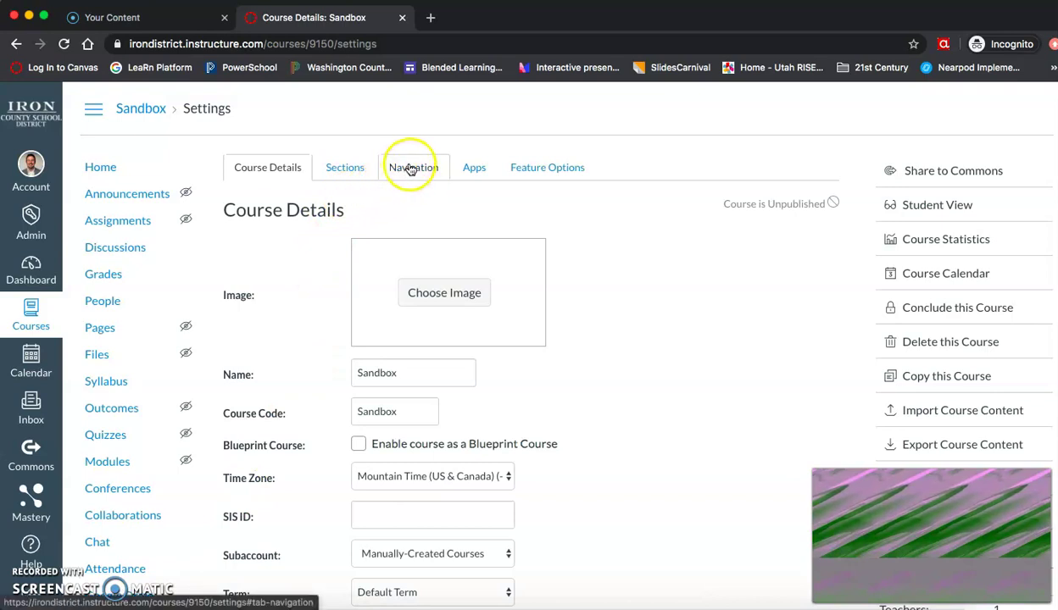
Disable the Assignments item in the Sandbox course navigation and save the navigation changes.
click(409, 169)
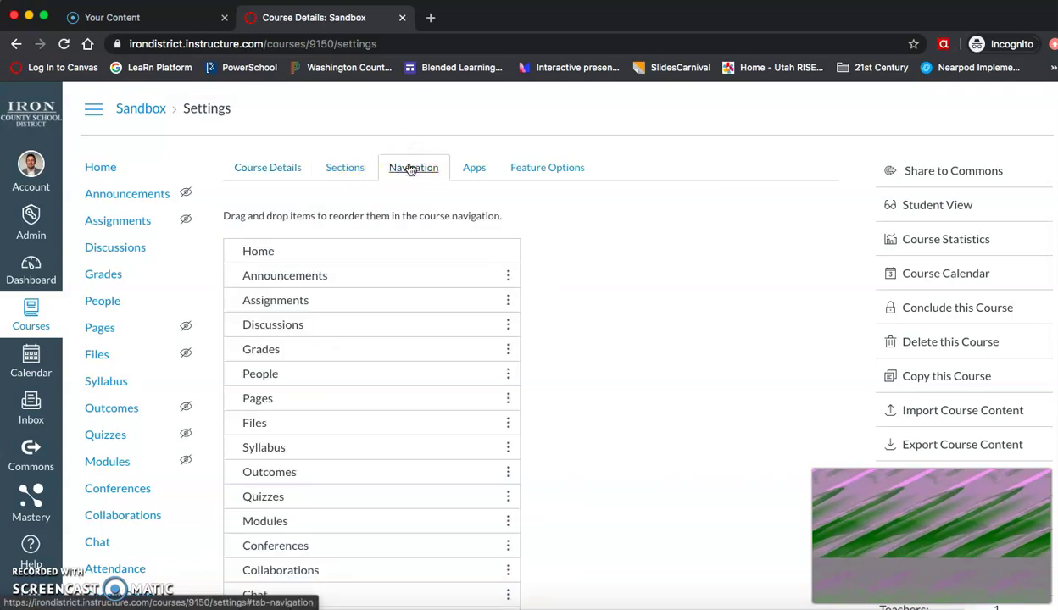
scroll(437, 424, down, 2)
scroll(437, 424, down, 5)
scroll(437, 423, down, 4)
scroll(437, 423, up, 10)
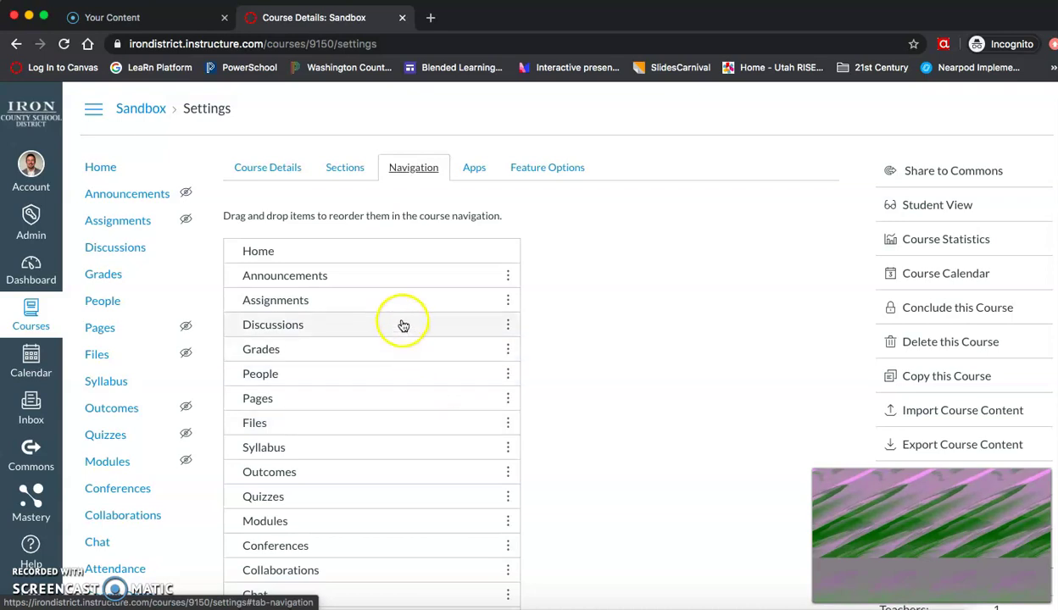
click(508, 303)
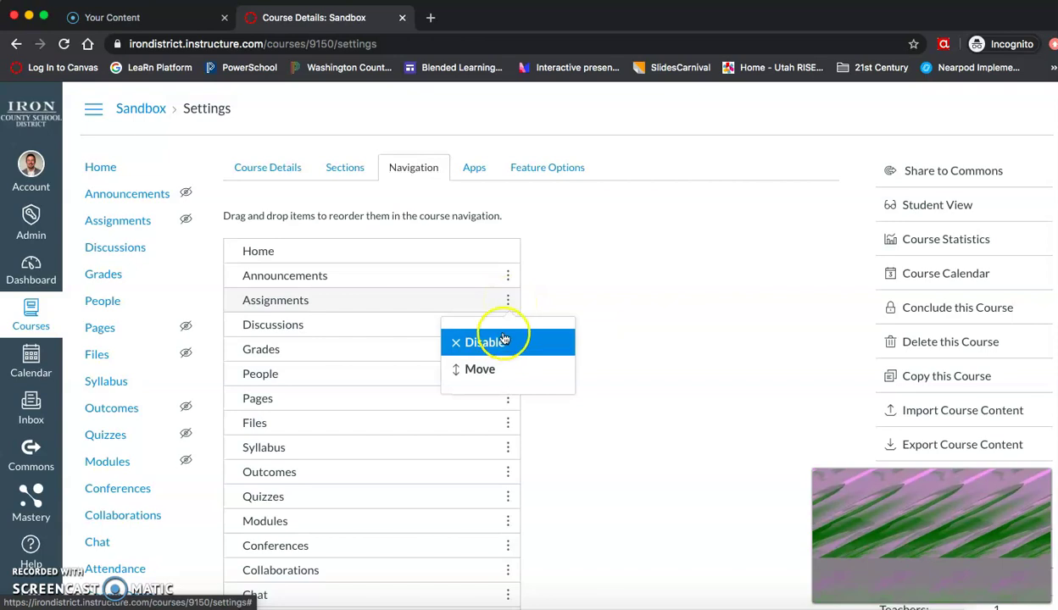
click(503, 340)
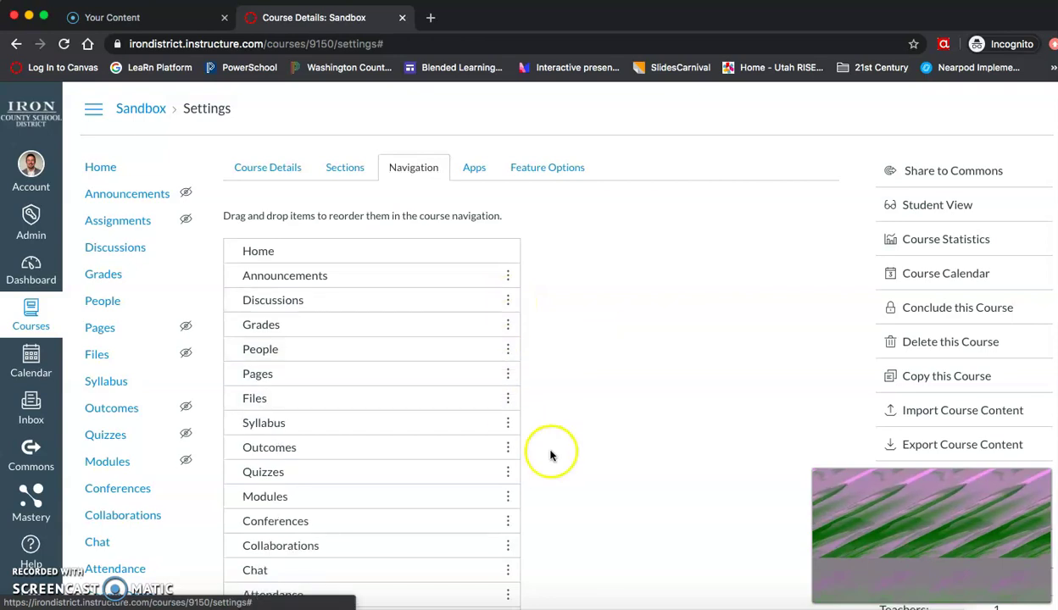
scroll(492, 488, down, 10)
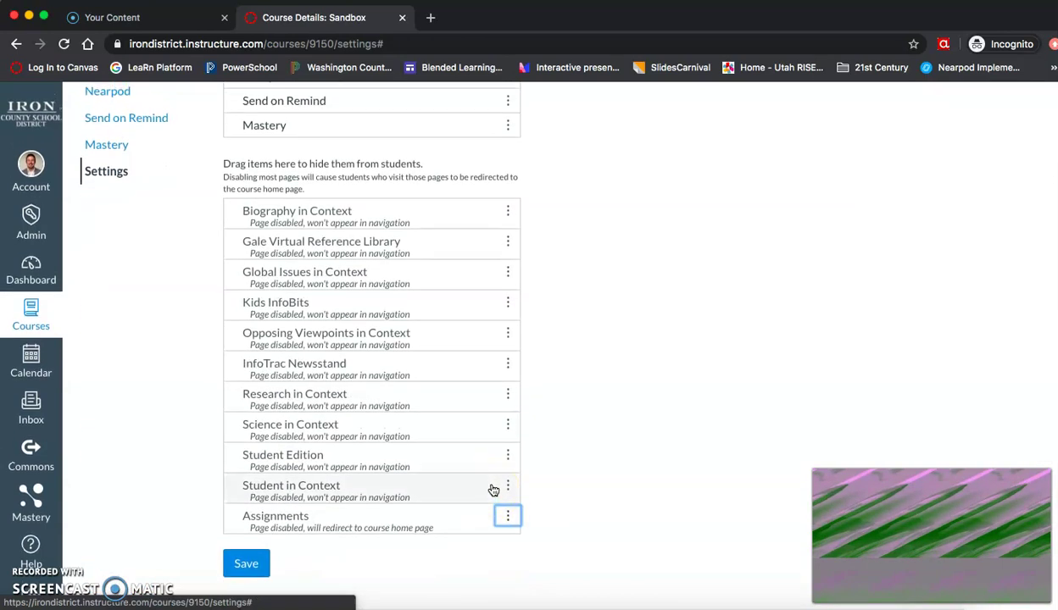
click(236, 567)
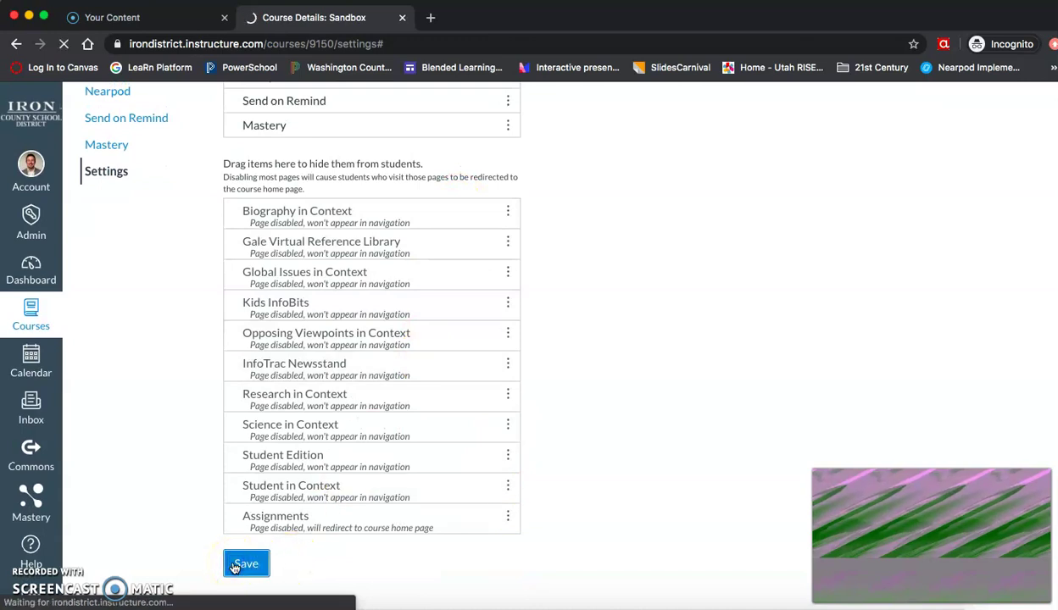
click(239, 567)
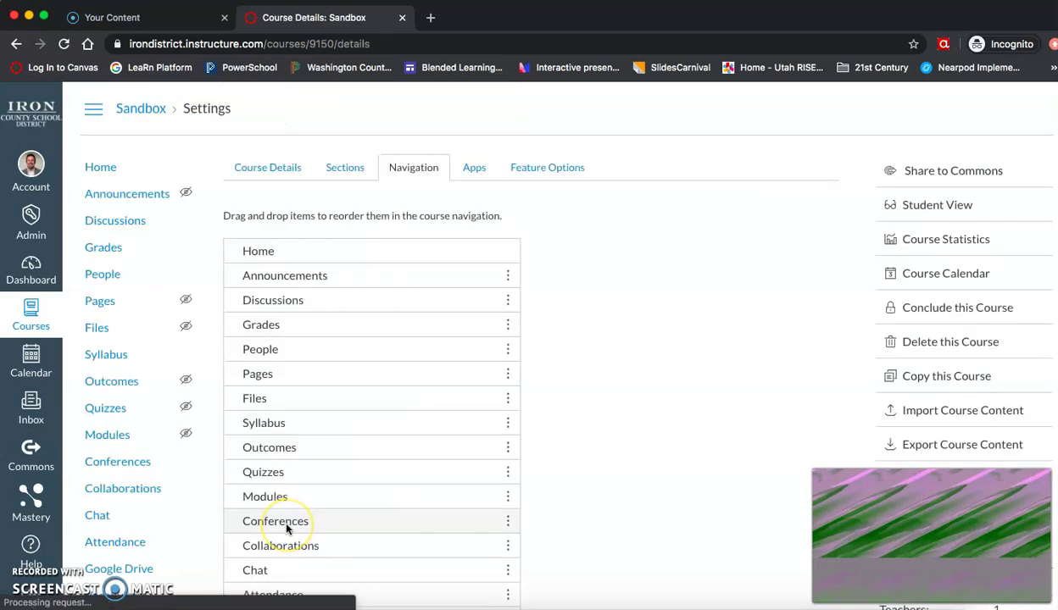
Return to the course home page, publish the Standard 1 module with its items, and publish the Sandbox course.
click(105, 172)
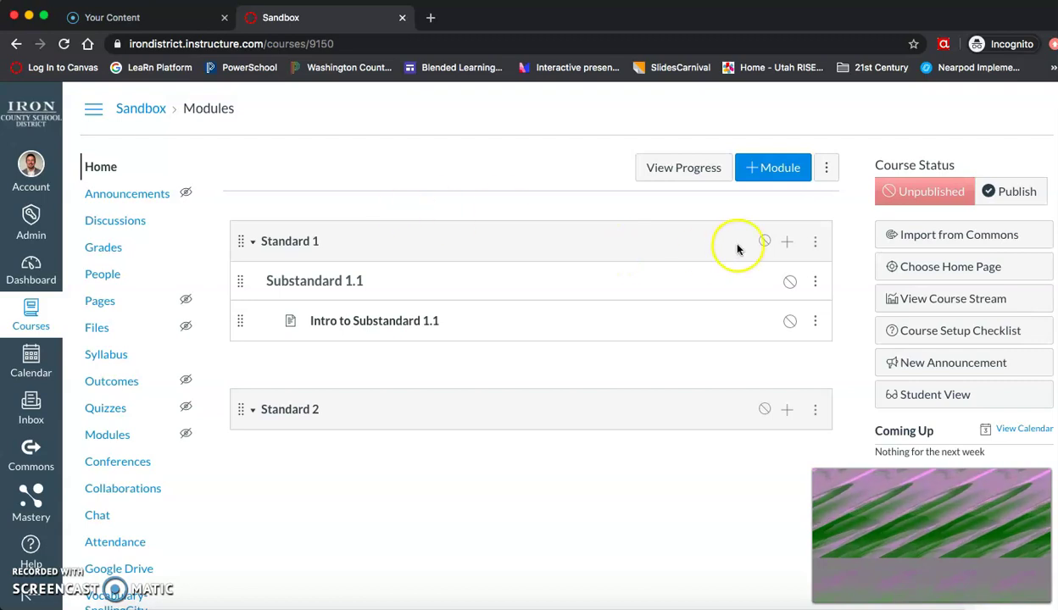
click(763, 242)
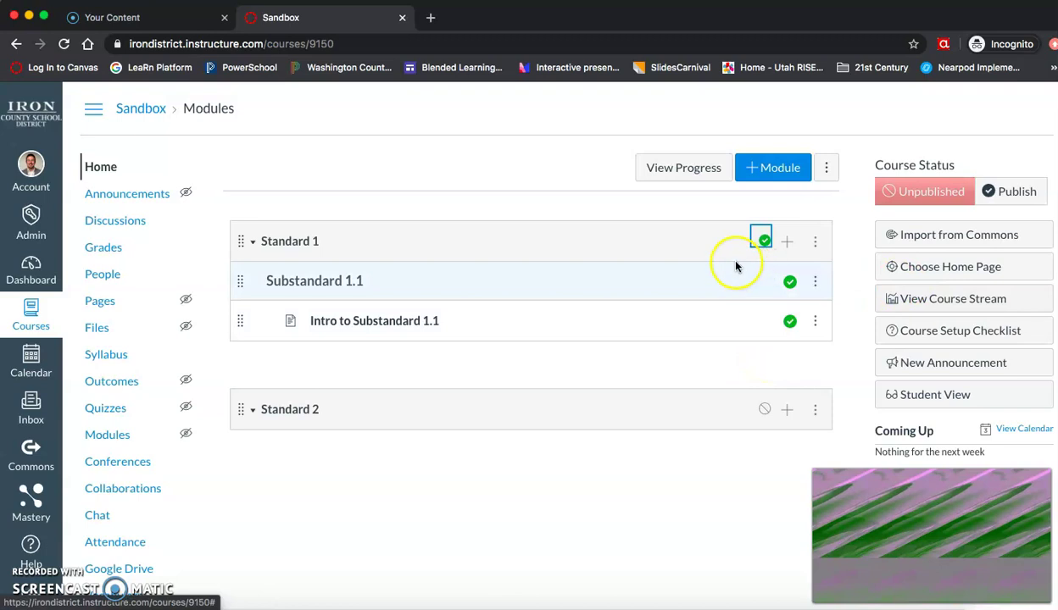
click(761, 242)
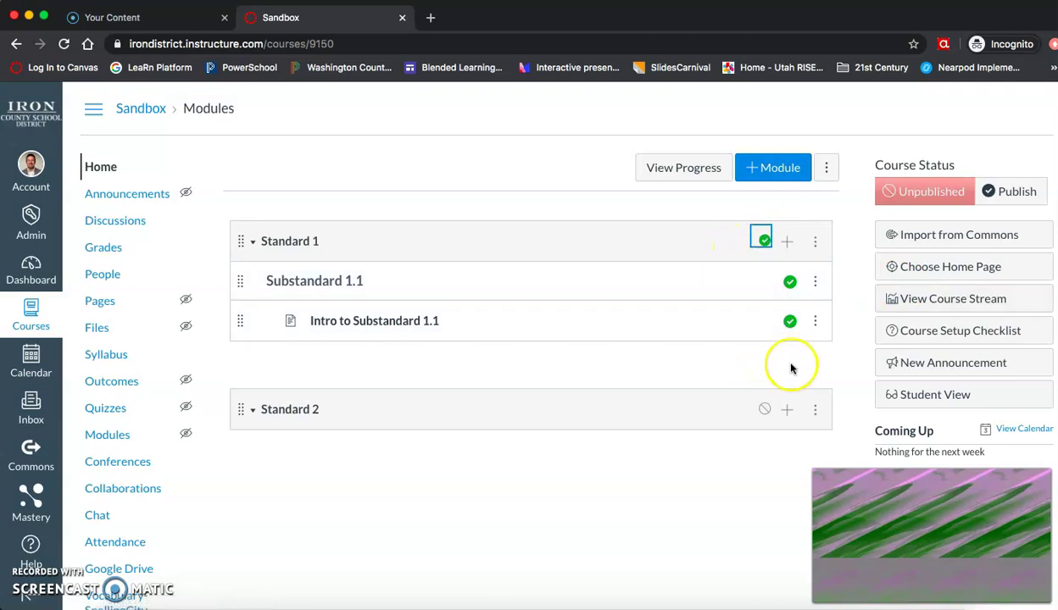
click(1010, 197)
click(1010, 197)
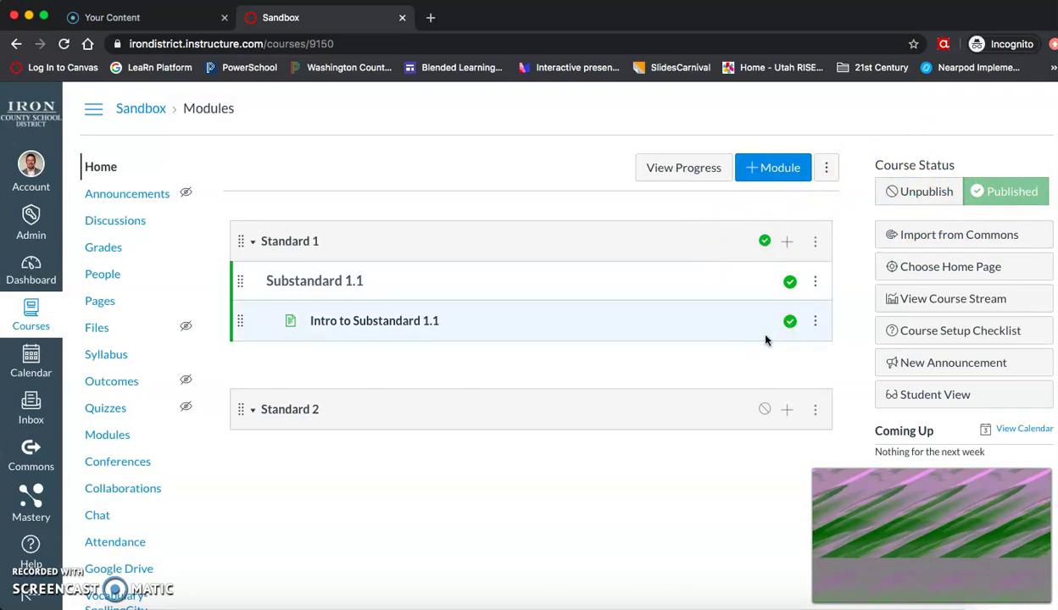
Switch to the student view of the course and open the Intro to Substandard 1.1 page.
click(904, 401)
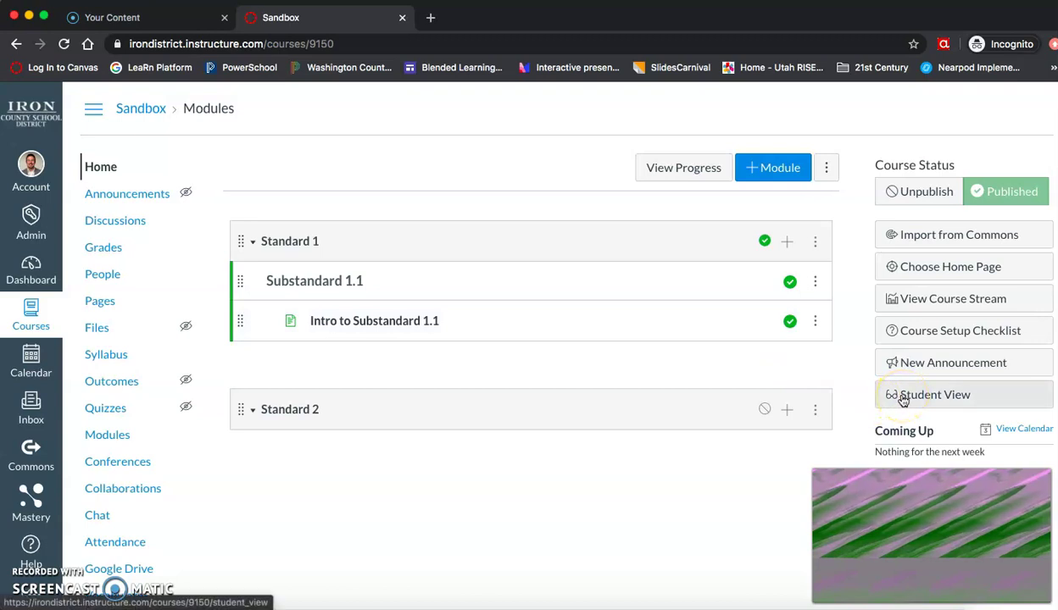
click(922, 401)
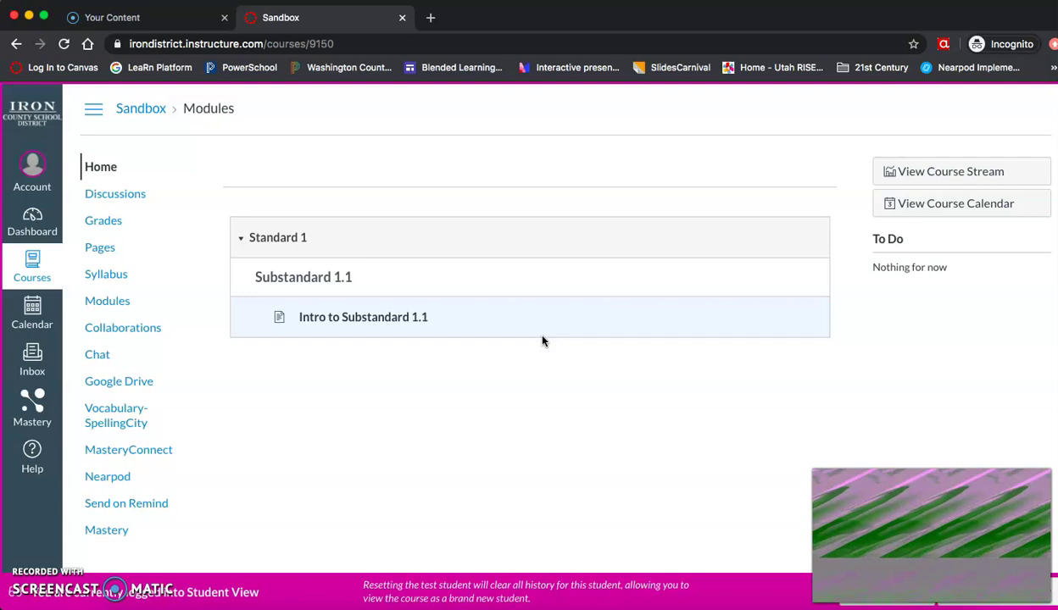
click(353, 317)
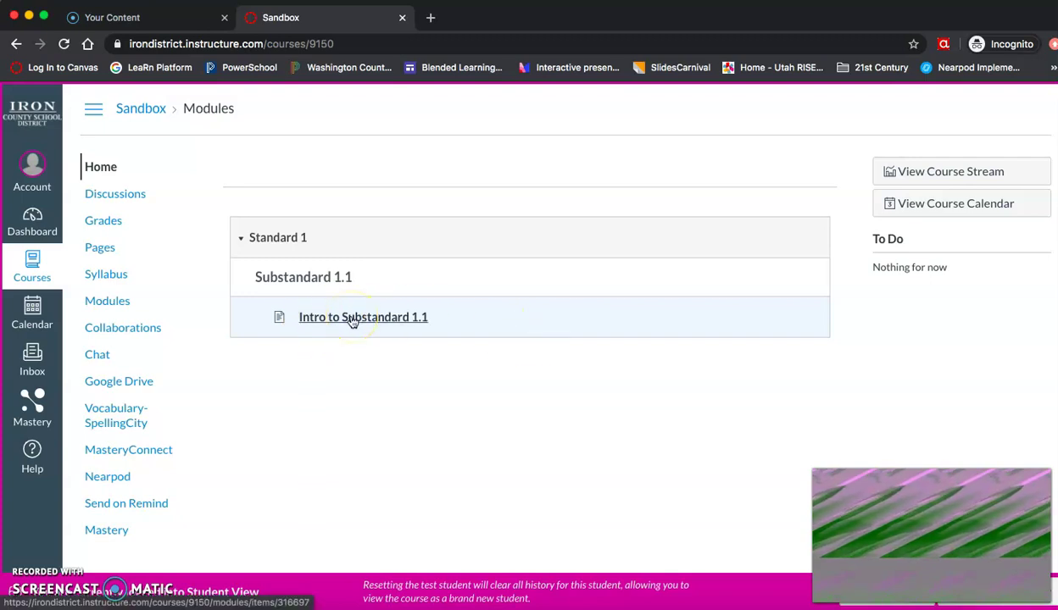